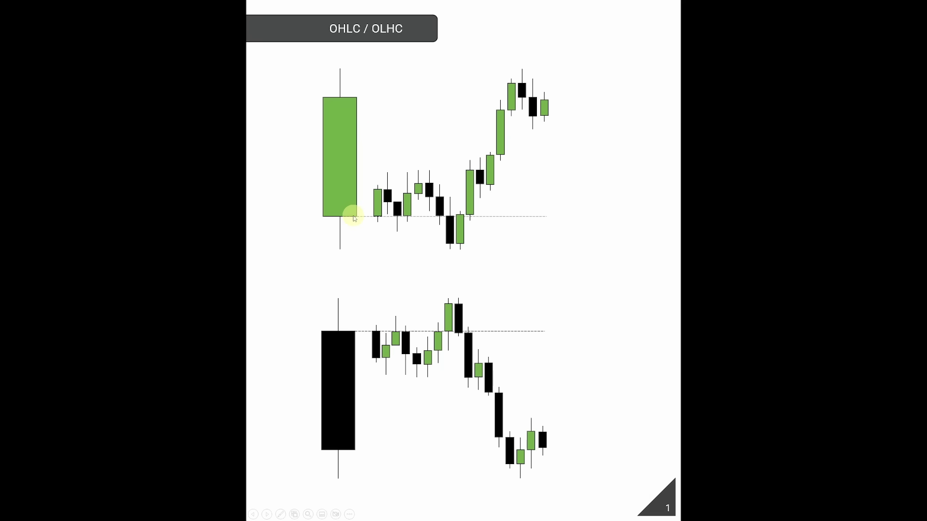
# - Page through the AMD, Power Of Three and Entries slides, and return to the Power Of Three slide
pyautogui.click(581, 248)
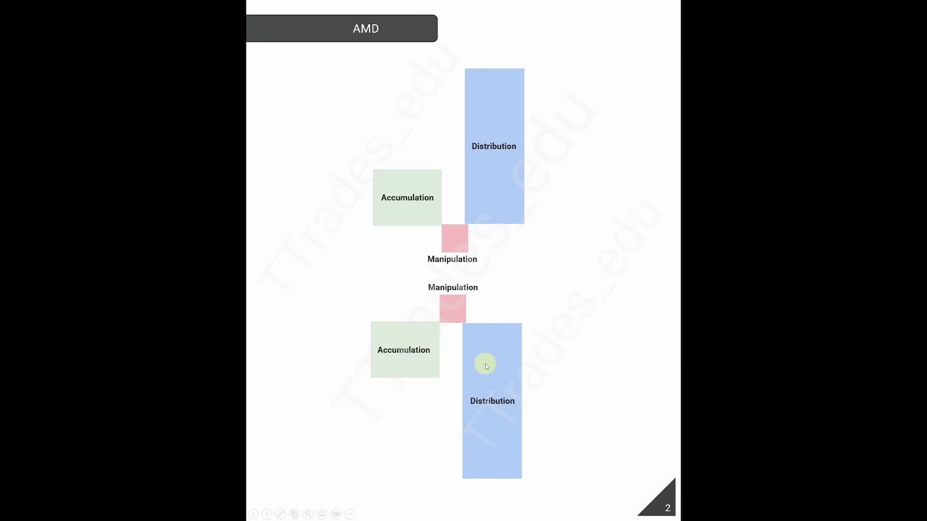
pyautogui.click(528, 278)
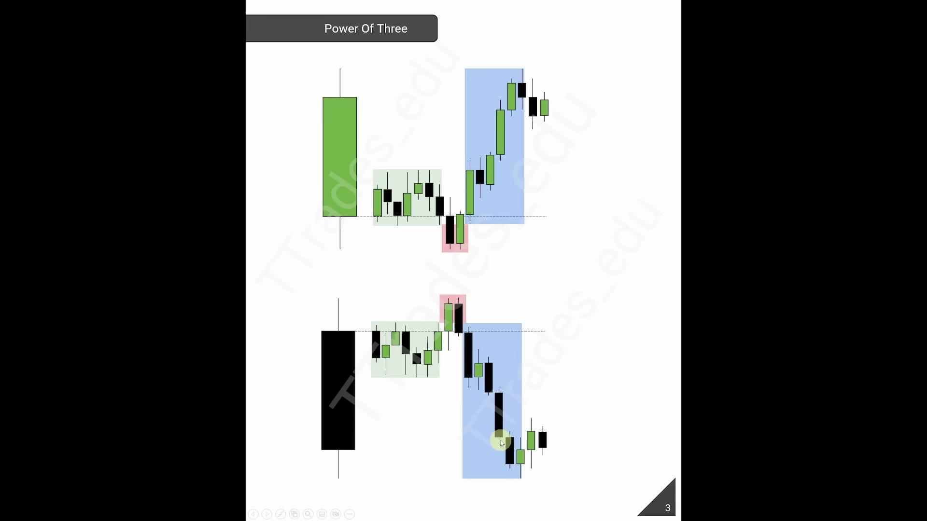
pyautogui.click(582, 392)
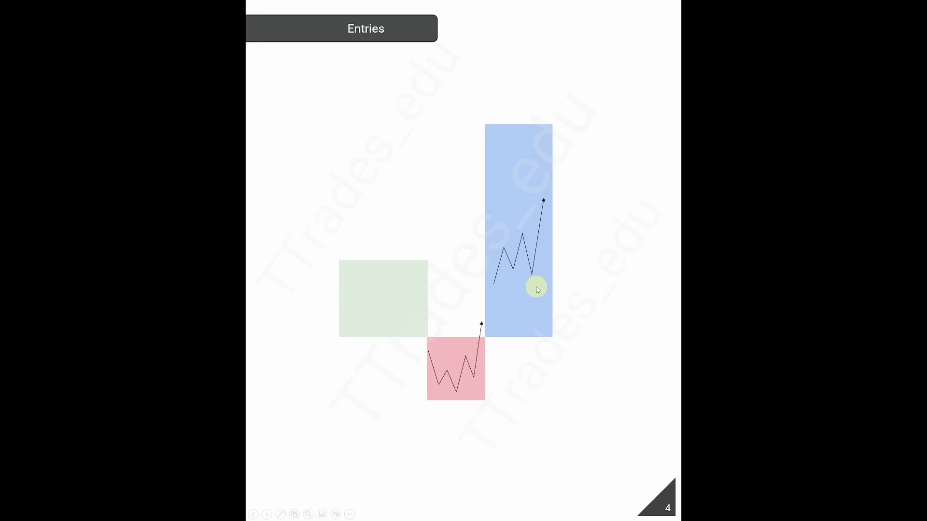
pyautogui.press('Left')
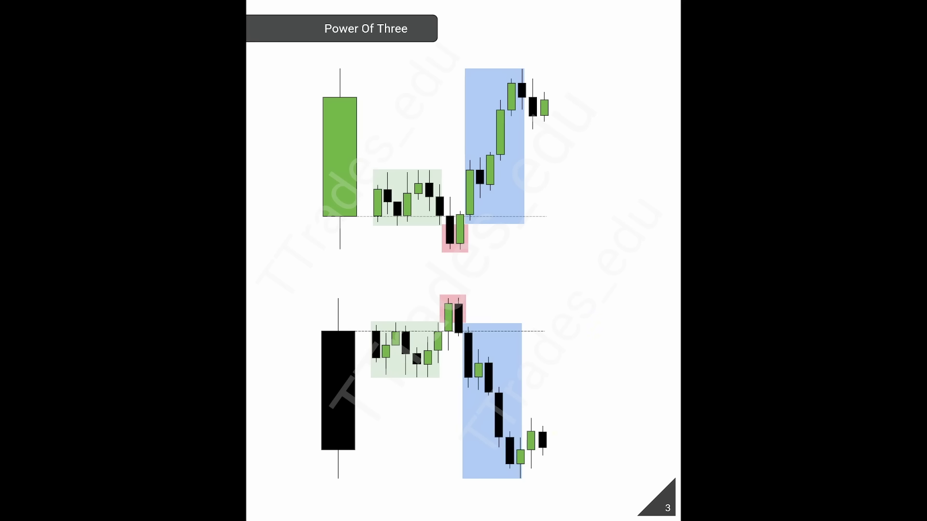
# - Switch to the TradingView chart and draw a horizontal trend line from the 09:32 candle's low at about 14335
pyautogui.hotkey('alt', 'Tab')
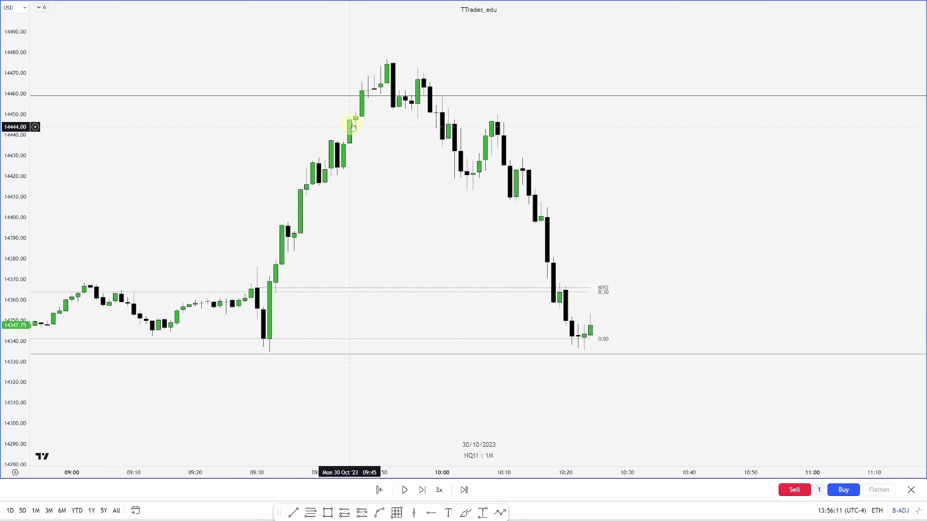
pyautogui.click(294, 512)
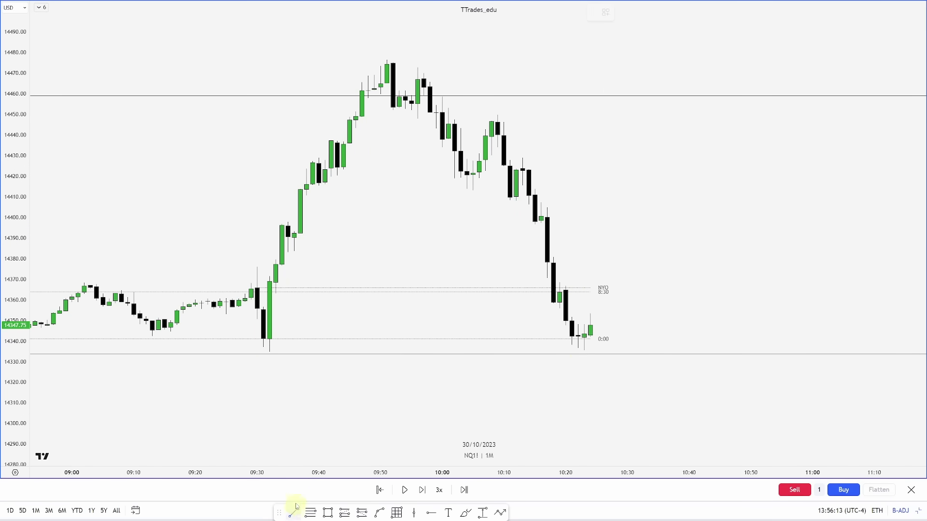
pyautogui.click(269, 352)
pyautogui.scroll(5, 602, 360)
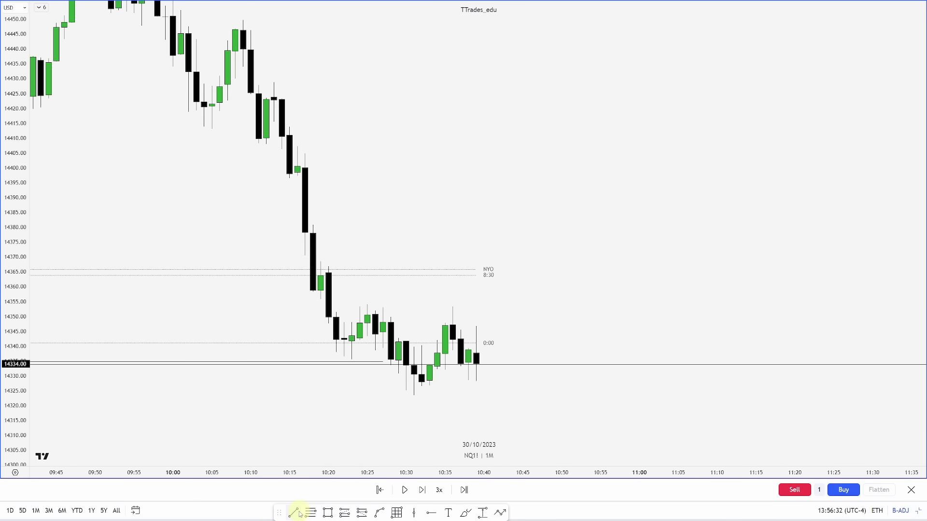
# - Mark the consolidation from 10:23 to 10:40, between about 14354 and 14323.5, with a light green rectangle
pyautogui.click(328, 512)
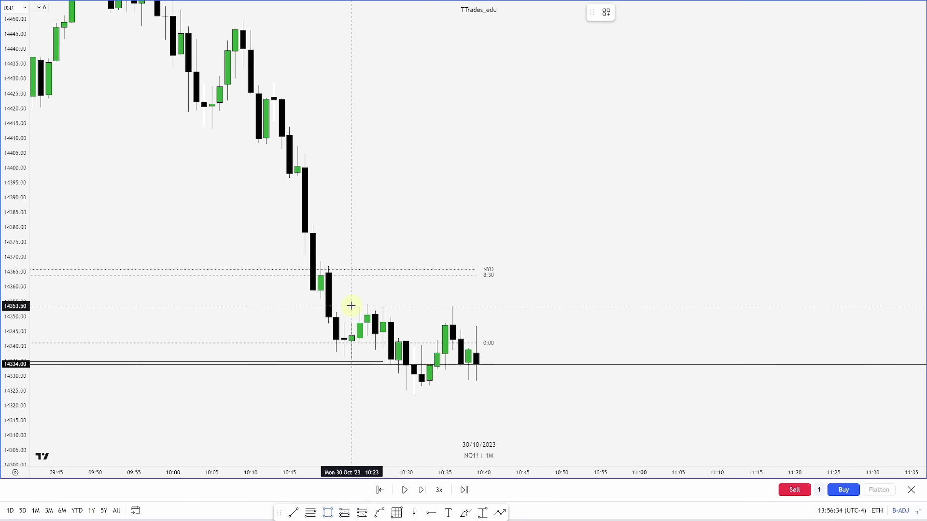
pyautogui.moveTo(351, 304)
pyautogui.mouseDown()
pyautogui.moveTo(475, 367)
pyautogui.moveTo(476, 394)
pyautogui.mouseUp()
pyautogui.rightClick(476, 394)
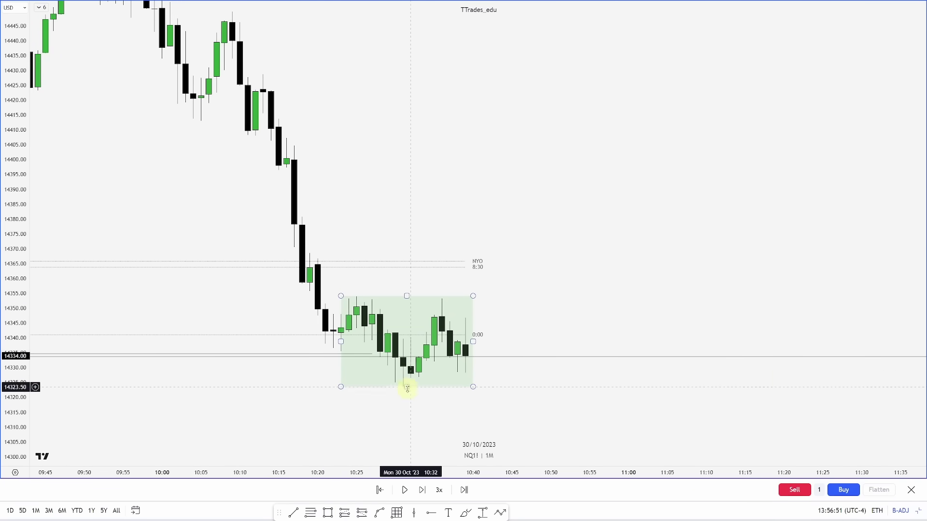
pyautogui.click(481, 401)
pyautogui.moveTo(481, 401); pyautogui.dragTo(477, 394)
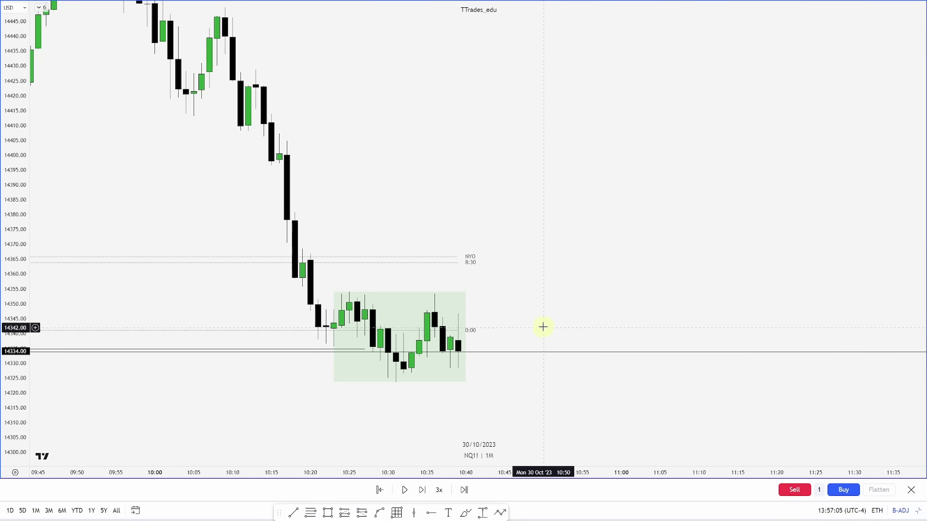
# - Extend the green rectangle to about 10:43 and mark the sweep below it, from 14324 to 14305.25, with a red-template rectangle
pyautogui.moveTo(542, 327); pyautogui.dragTo(547, 294)
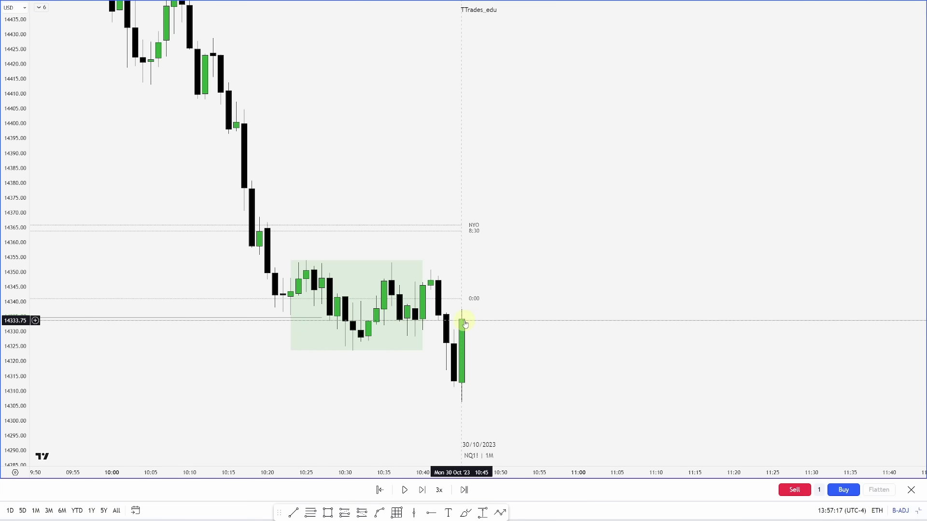
pyautogui.moveTo(423, 305); pyautogui.dragTo(446, 309)
pyautogui.moveTo(442, 353); pyautogui.dragTo(476, 405)
pyautogui.rightClick(476, 386)
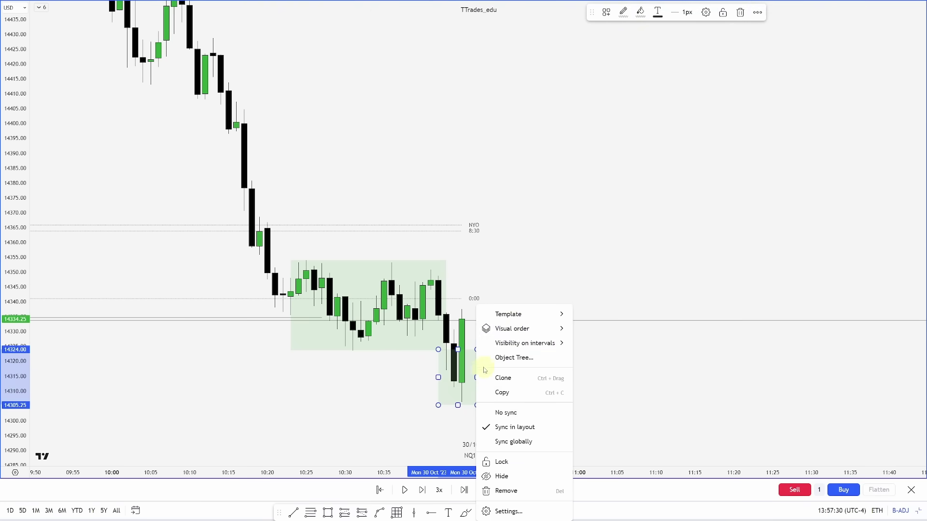
pyautogui.moveTo(513, 314)
pyautogui.click(604, 395)
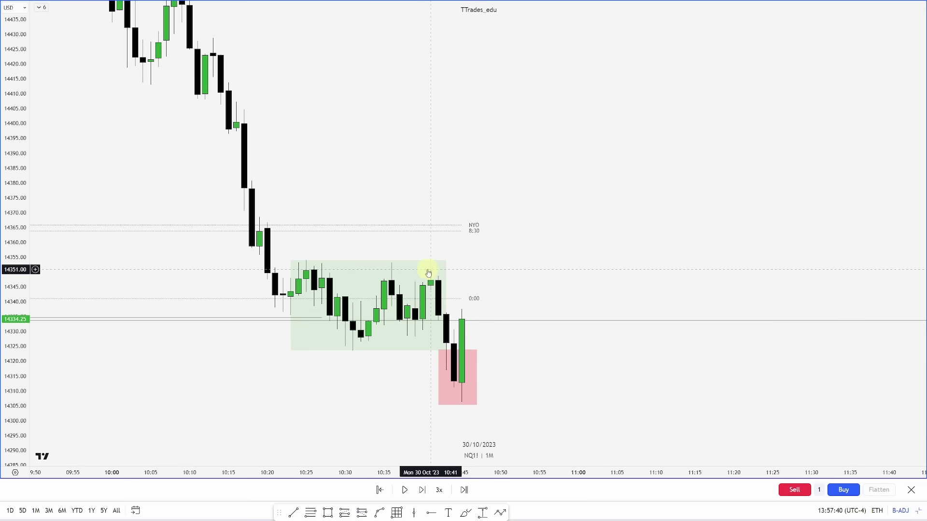
# - Mark the price gap between about 14333.5 and 14331 with a grey rectangle starting at 10:42
pyautogui.click(328, 513)
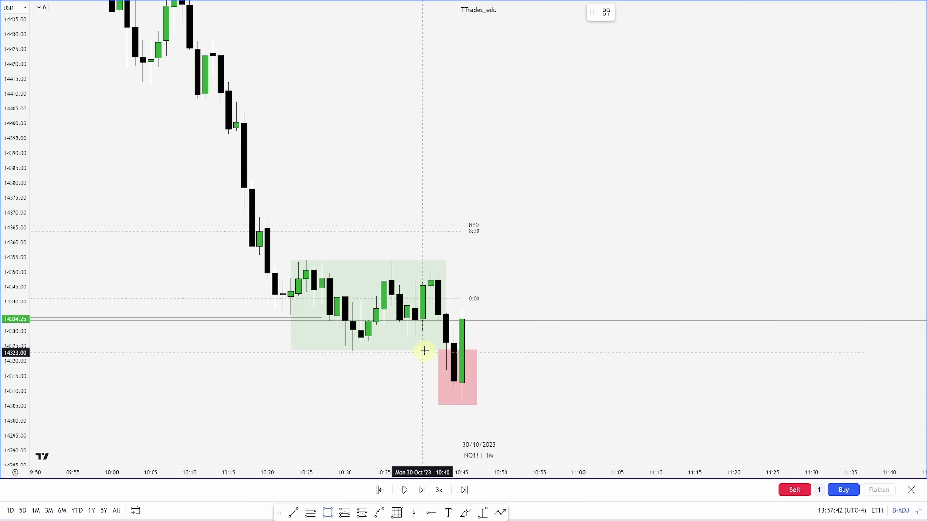
pyautogui.click(438, 321)
pyautogui.click(454, 329)
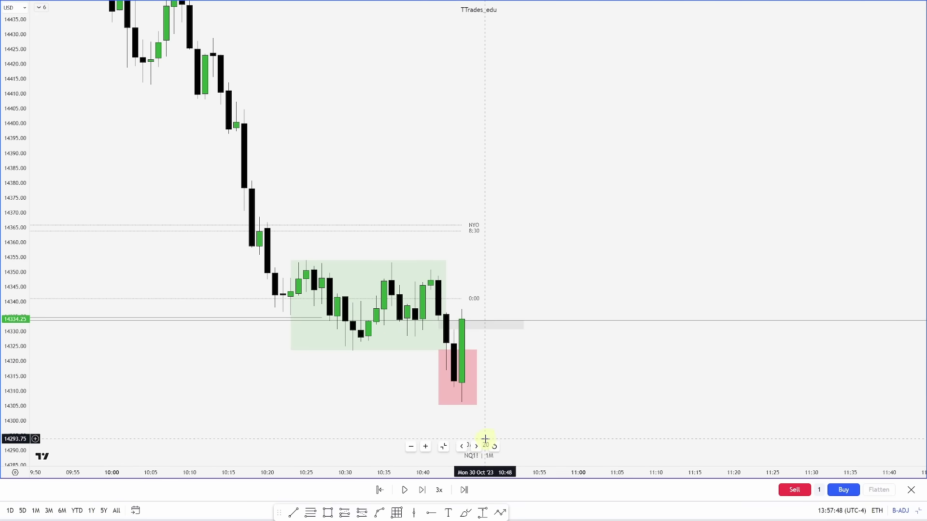
# - Draw a horizontal trend line at 14328 from the 10:32 candle to about 10:53
pyautogui.click(294, 514)
pyautogui.click(361, 332)
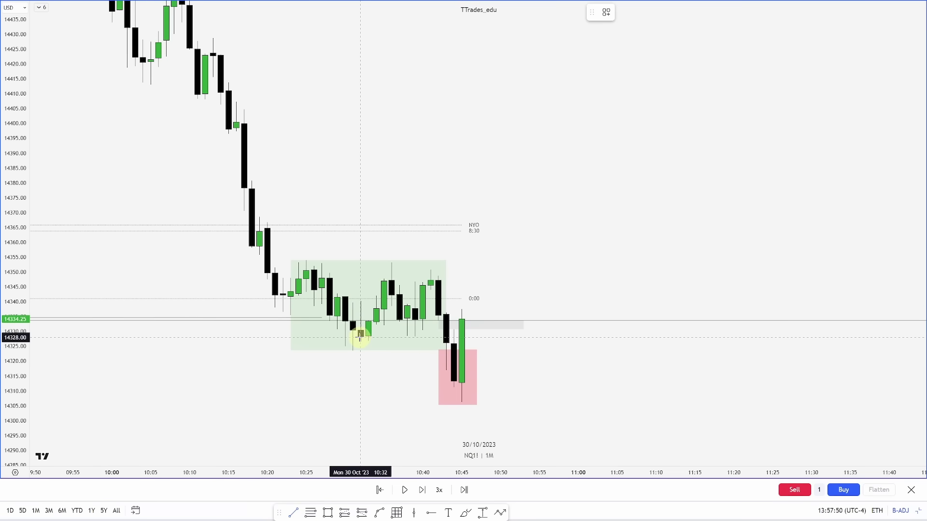
pyautogui.click(527, 342)
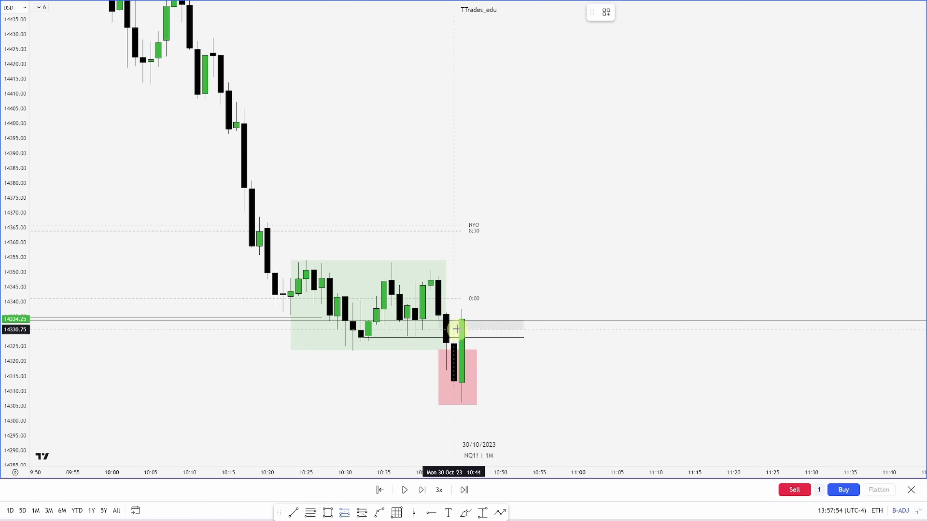
# - Place a long position with entry at 14333.50, stop at 14306.25 and target at 14388.00
pyautogui.click(475, 321)
pyautogui.click(424, 406)
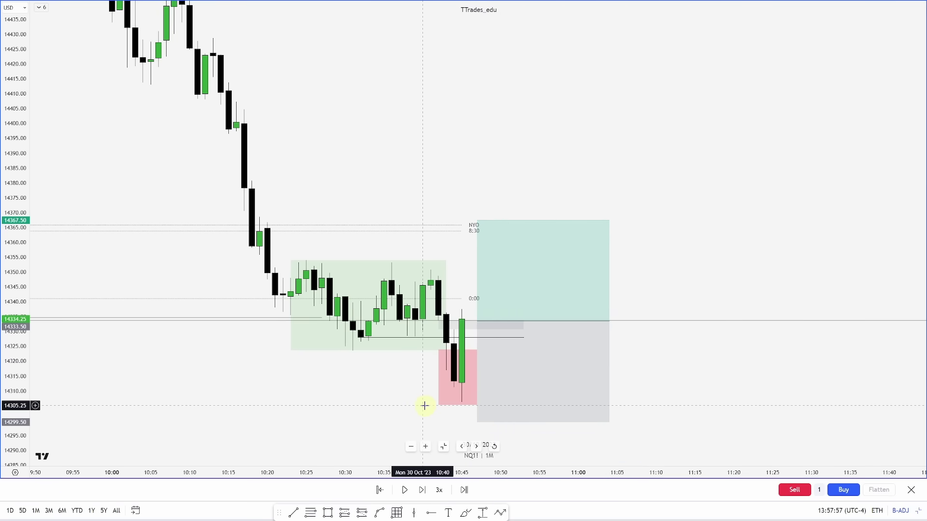
pyautogui.moveTo(478, 427); pyautogui.dragTo(477, 403)
pyautogui.moveTo(477, 221); pyautogui.dragTo(479, 161)
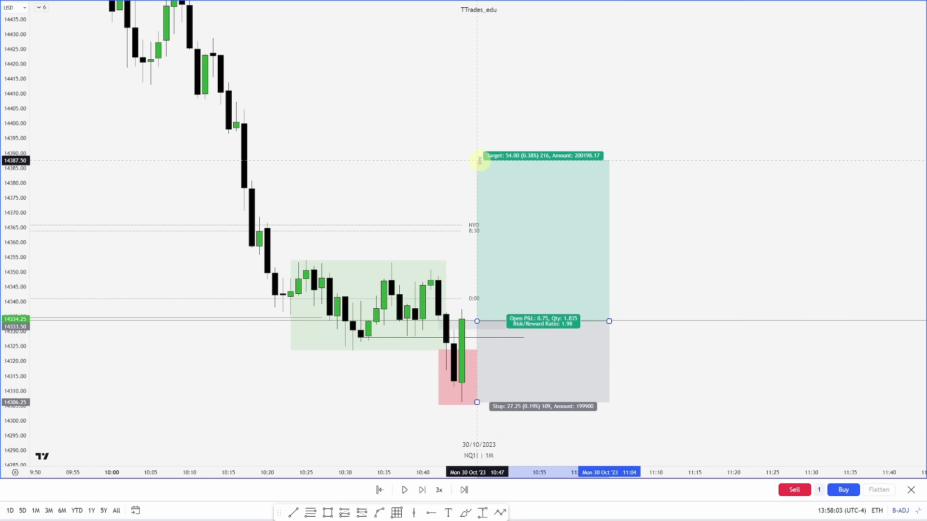
pyautogui.moveTo(479, 160); pyautogui.dragTo(480, 159)
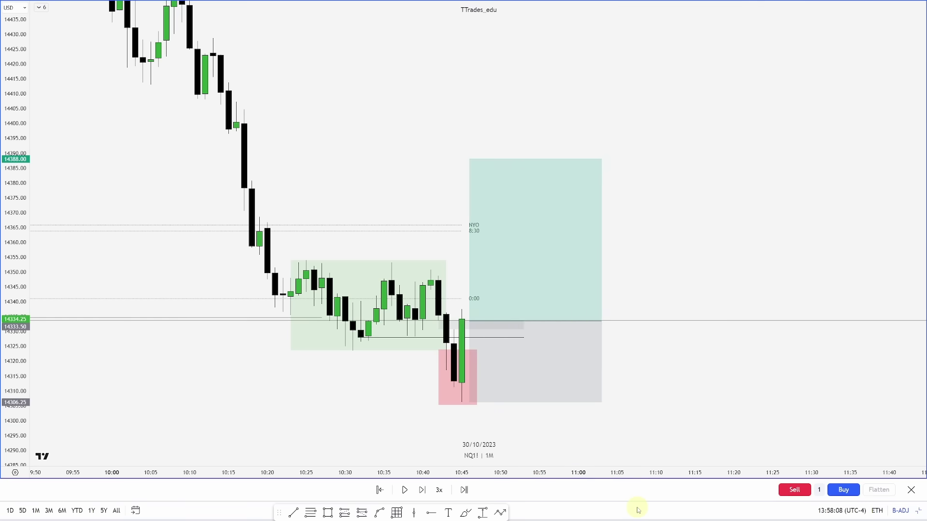
# - Advance the bar replay candle by candle to 11:04 to play out the long position
pyautogui.hotkey('shift', 'Right')
pyautogui.hotkey('shift', 'Right')
pyautogui.hotkey('shift', 'Right')
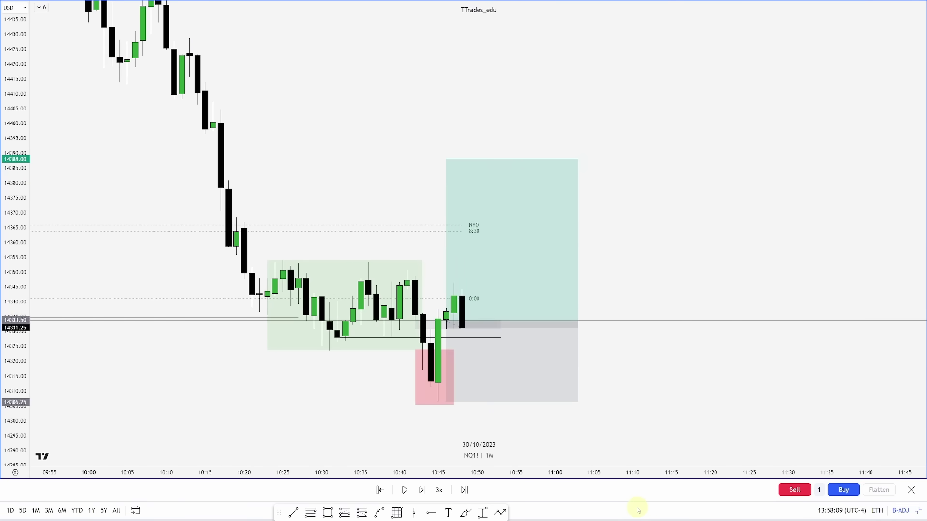
pyautogui.hotkey('shift', 'Right')
pyautogui.hotkey('shift', 'Right')
pyautogui.hotkey('shift', 'Right')
pyautogui.hotkey('shift', 'Right')
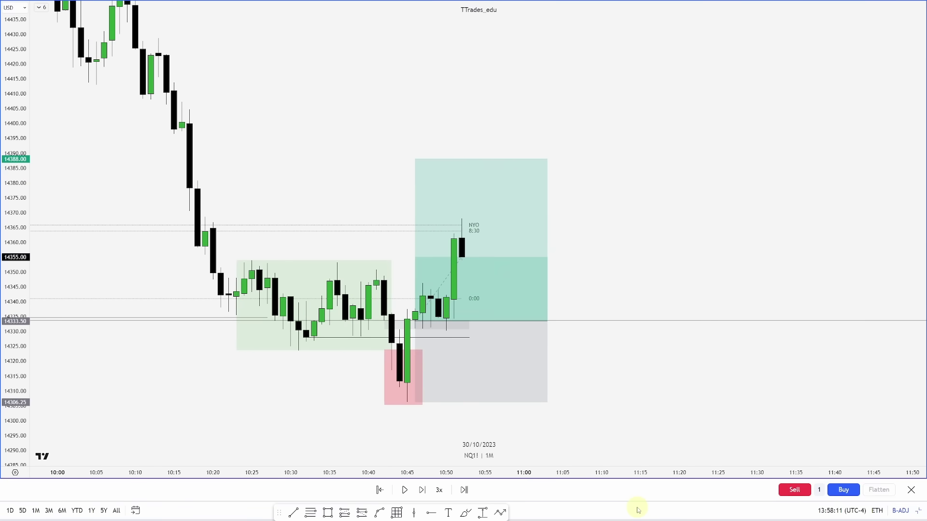
pyautogui.hotkey('shift', 'Right')
pyautogui.hotkey('shift', 'Right')
pyautogui.hotkey('shift', 'Right')
pyautogui.hotkey('shift', 'Right')
pyautogui.hotkey('shift', 'Right')
pyautogui.hotkey('shift', 'Right')
pyautogui.hotkey('shift', 'Right')
pyautogui.hotkey('shift', 'Right')
pyautogui.hotkey('shift', 'Right')
pyautogui.hotkey('shift', 'Right')
pyautogui.hotkey('shift', 'Right')
pyautogui.hotkey('shift', 'Right')
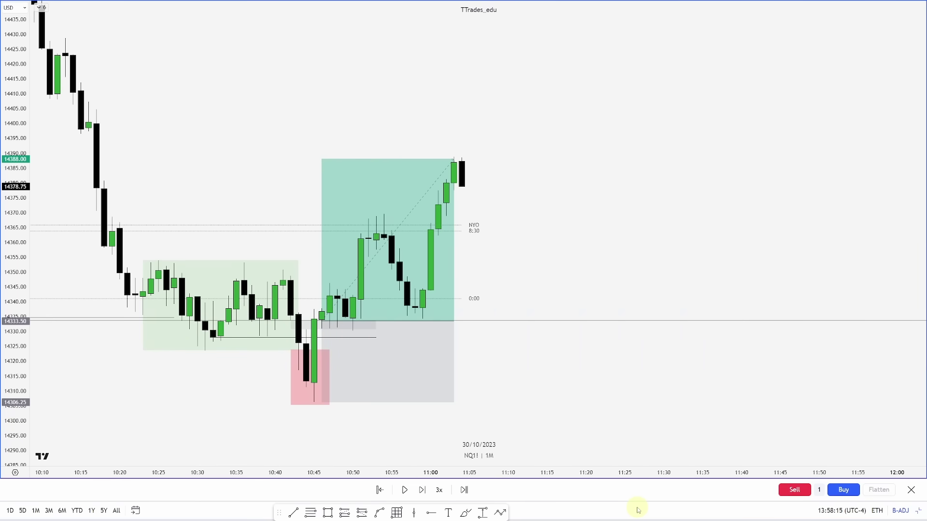
# - Select the closed long position and delete it from the chart
pyautogui.moveTo(538, 399); pyautogui.dragTo(585, 389)
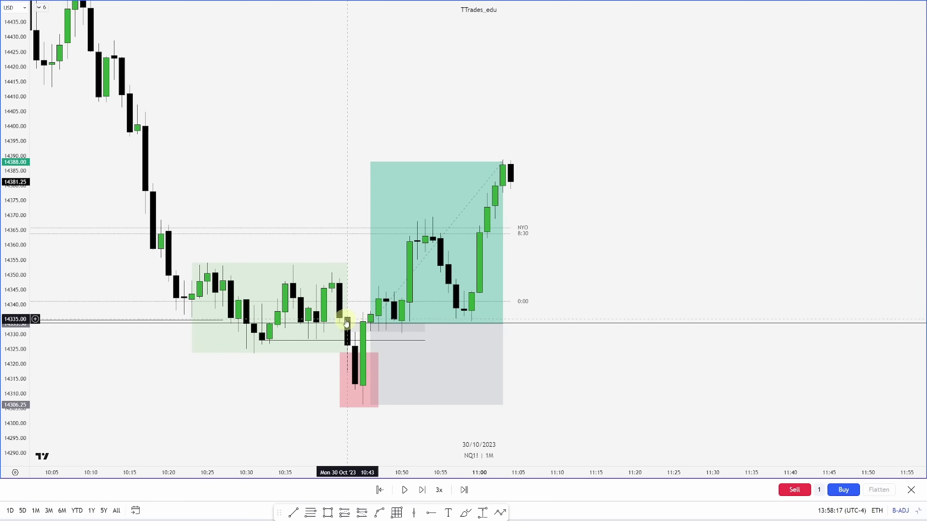
pyautogui.click(372, 379)
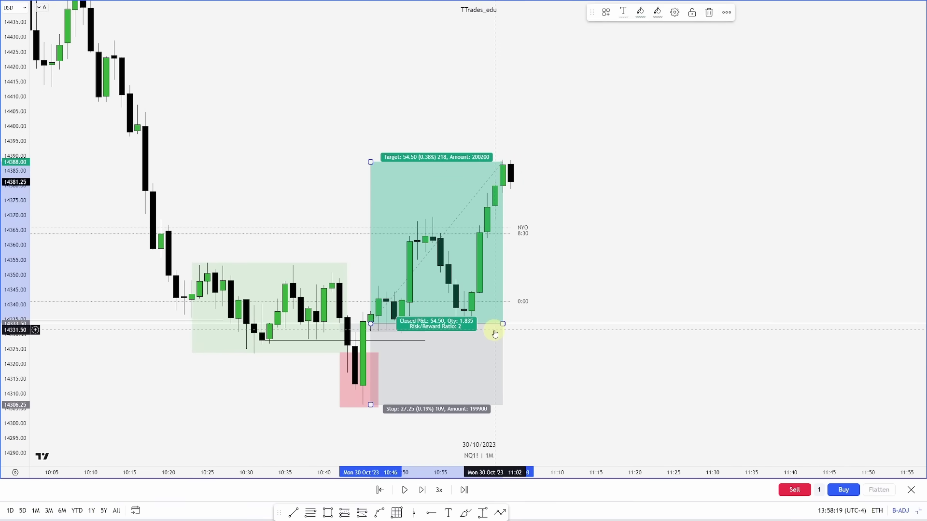
pyautogui.press('Delete')
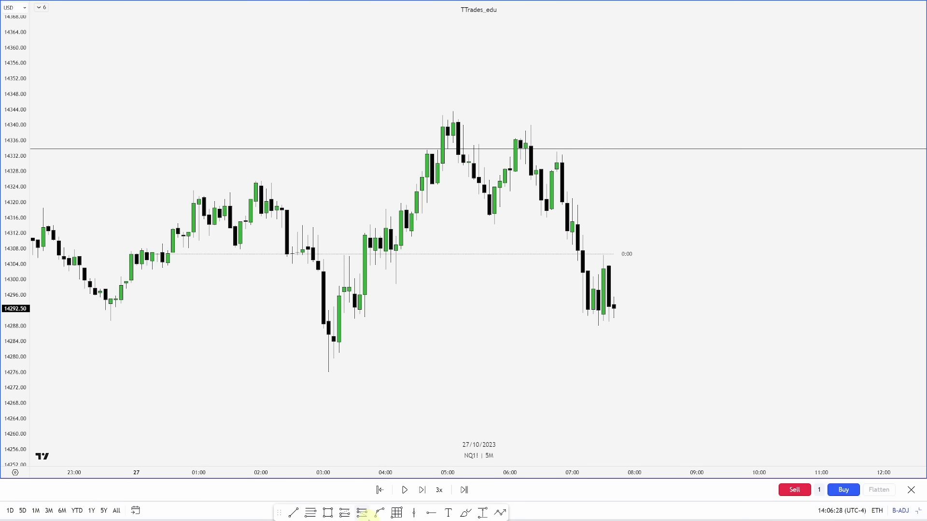
# - Draw a curve over the declining highs from about 05:00 to 07:00 on the 27 October five-minute chart
pyautogui.click(378, 514)
pyautogui.click(572, 152)
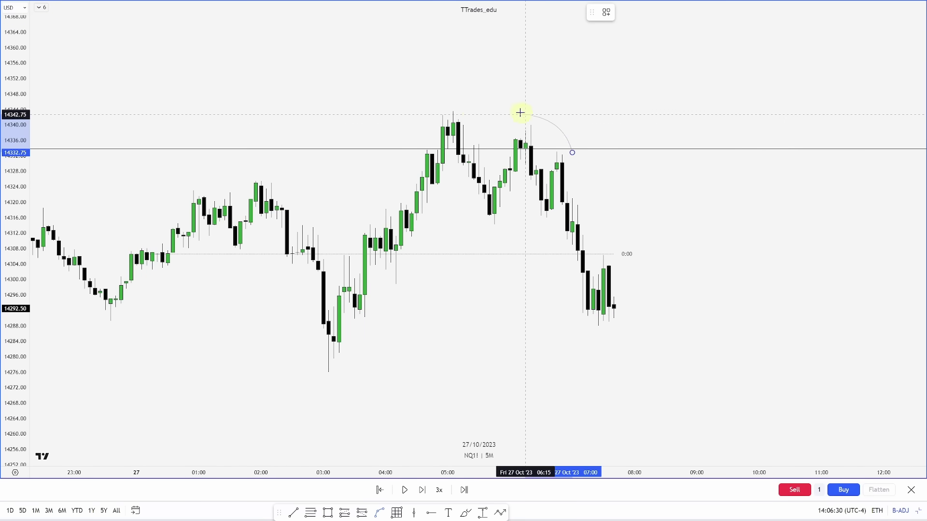
pyautogui.click(450, 110)
pyautogui.click(540, 108)
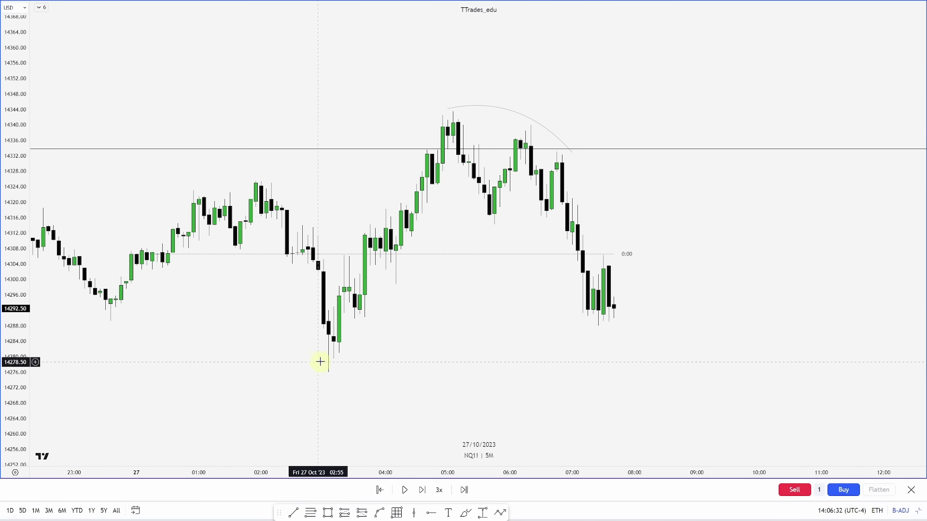
# - Draw a horizontal trend line from the 03:05 low at 14276.00 to about 08:05
pyautogui.click(293, 512)
pyautogui.click(330, 374)
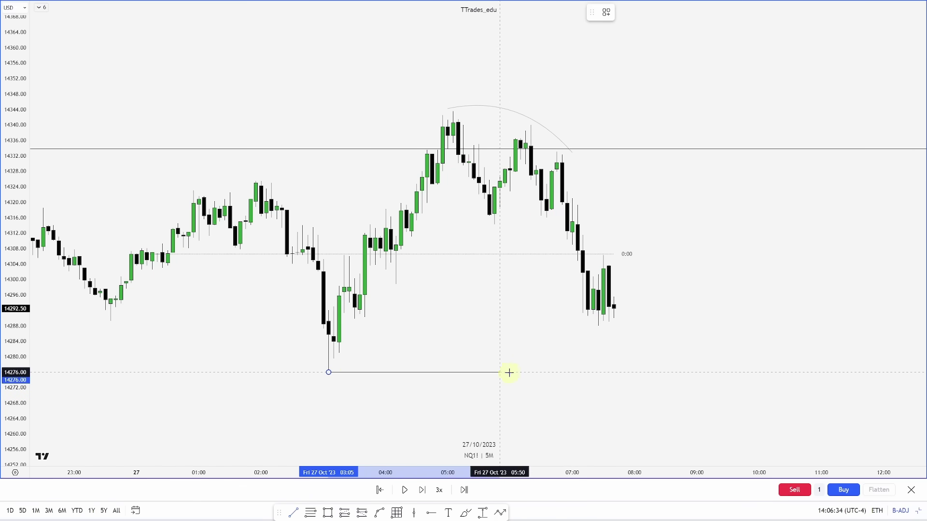
pyautogui.click(640, 373)
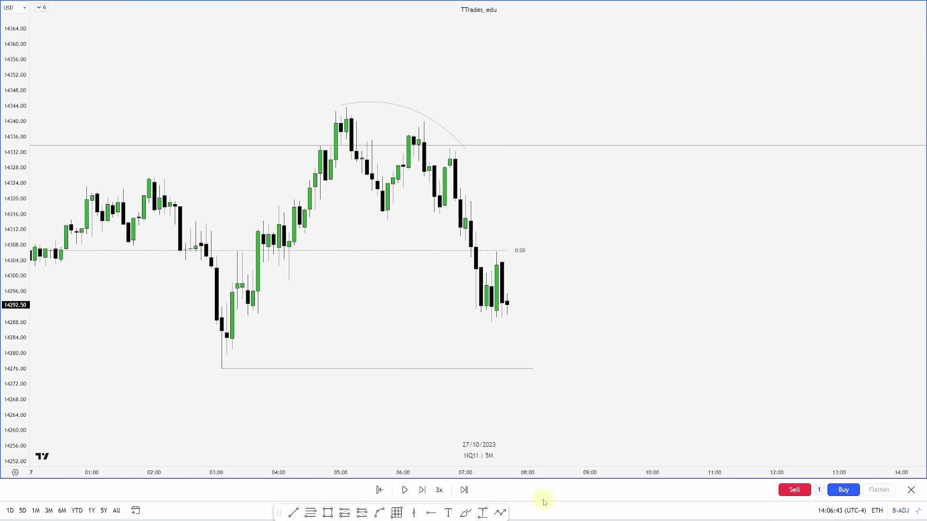
# - Advance the replay two candles and mark the consolidation from about 07:15 to 07:50, between 14305 and 14288.5, with a green rectangle
pyautogui.hotkey('shift', 'Right')
pyautogui.hotkey('shift', 'Right')
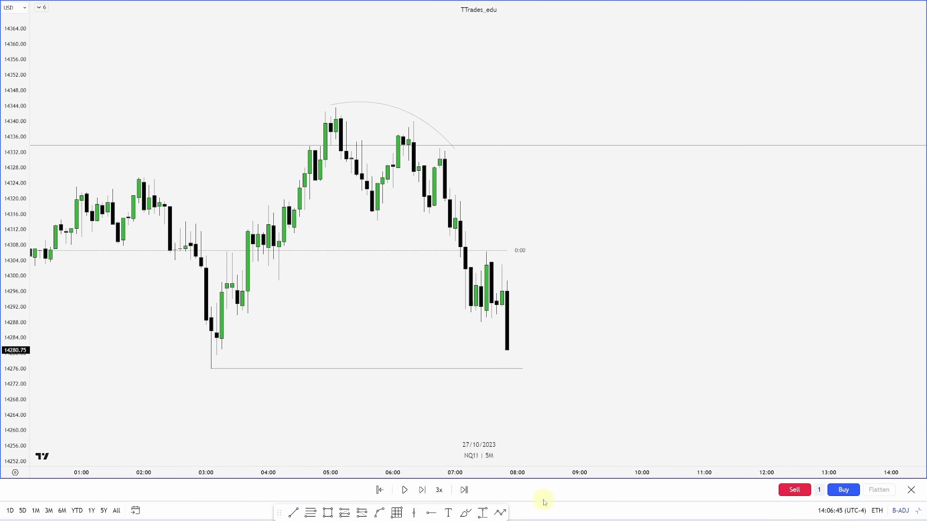
pyautogui.click(328, 513)
pyautogui.moveTo(471, 255); pyautogui.dragTo(507, 321)
pyautogui.click(535, 323)
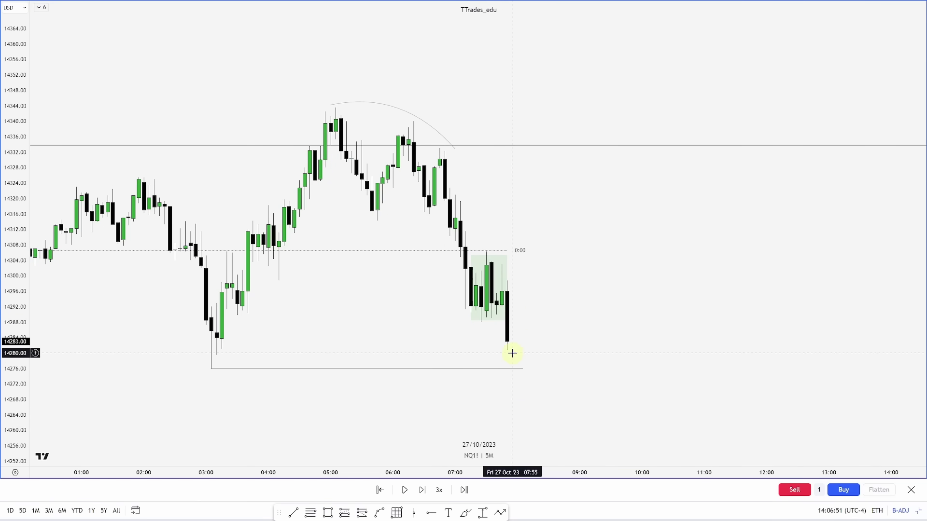
# - Advance the bar replay candle by candle to 08:15, past the sweep of the 03:05 low
pyautogui.hotkey('shift', 'Right')
pyautogui.hotkey('shift', 'Right')
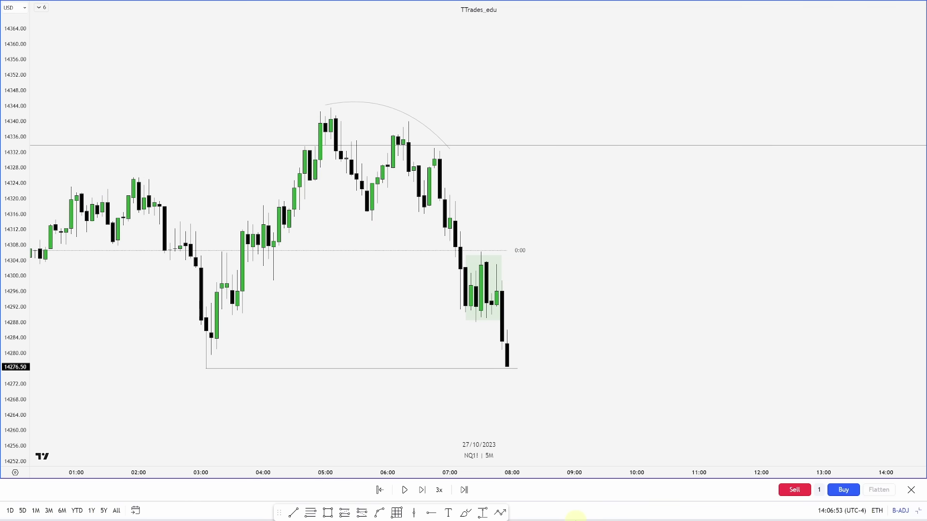
pyautogui.hotkey('shift', 'Right')
pyautogui.hotkey('shift', 'Right')
pyautogui.hotkey('shift', 'Right')
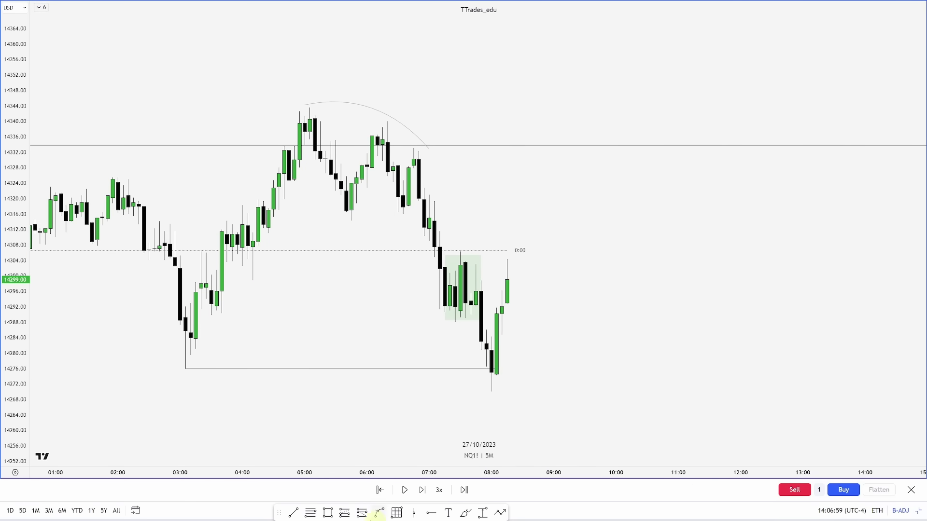
# - Mark the sweep below the consolidation, about 07:45 to 08:15 and 14288.5 to 14270, with a red-template rectangle
pyautogui.click(326, 513)
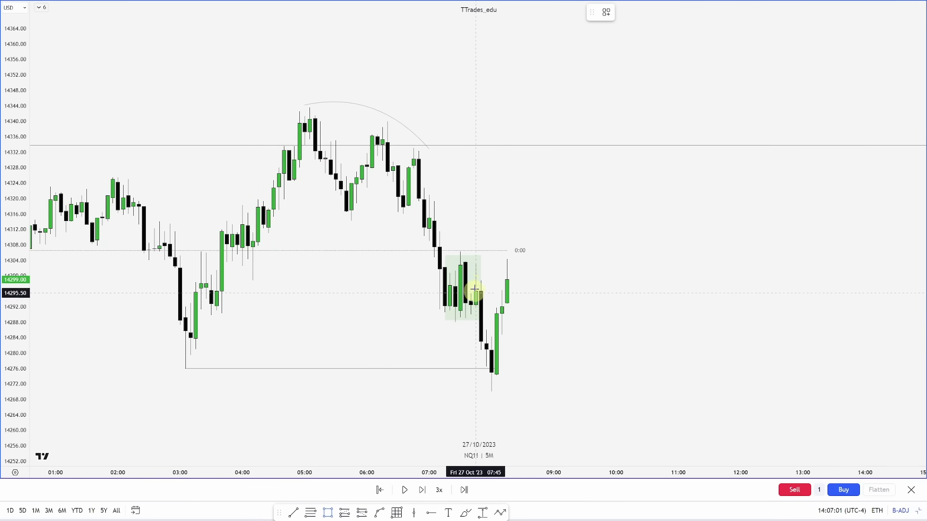
pyautogui.moveTo(476, 321); pyautogui.dragTo(505, 387)
pyautogui.rightClick(507, 357)
pyautogui.moveTo(553, 315)
pyautogui.click(621, 363)
pyautogui.click(470, 344)
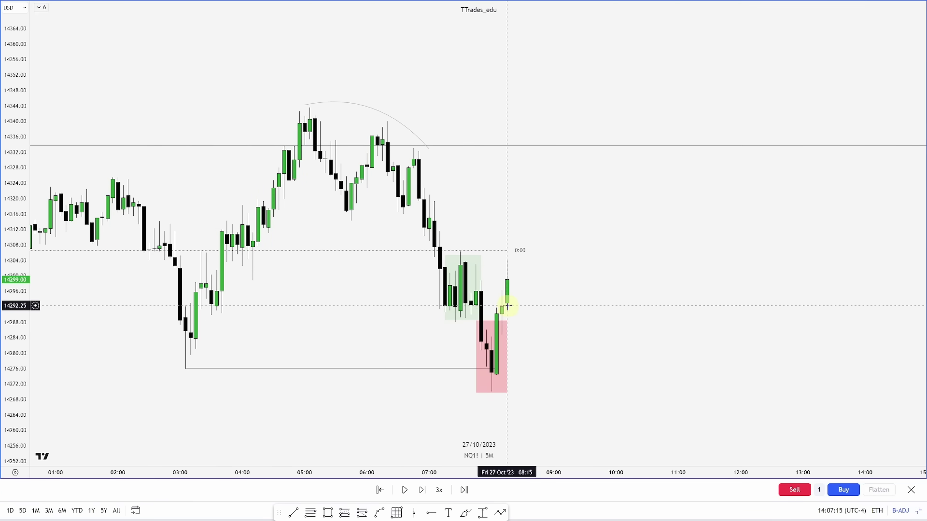
# - Mark the projected distribution from 08:20 to 08:50, between 14288.5 and 14343.5, with a blue rectangle
pyautogui.click(330, 514)
pyautogui.moveTo(511, 319)
pyautogui.mouseDown()
pyautogui.moveTo(547, 193)
pyautogui.moveTo(544, 107)
pyautogui.mouseUp()
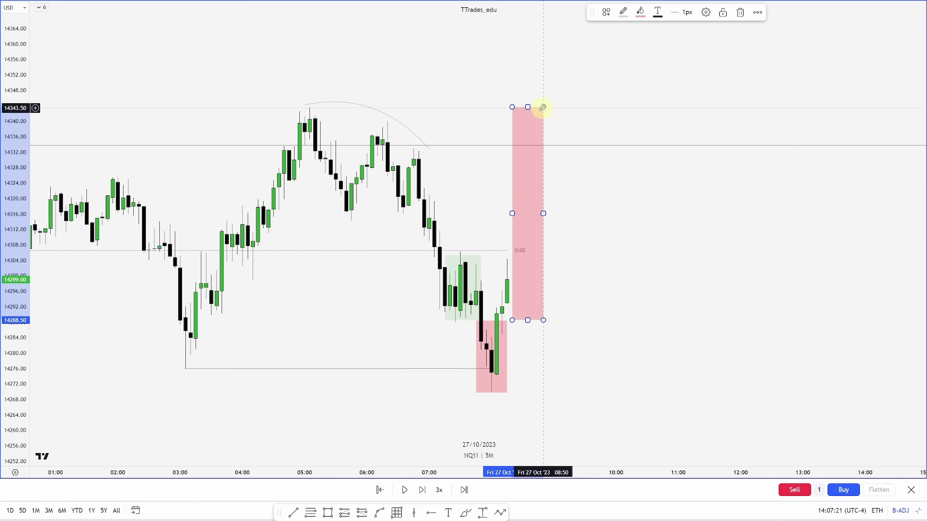
pyautogui.rightClick(542, 108)
pyautogui.moveTo(575, 119)
pyautogui.click(664, 199)
pyautogui.scroll(1, 431, 405)
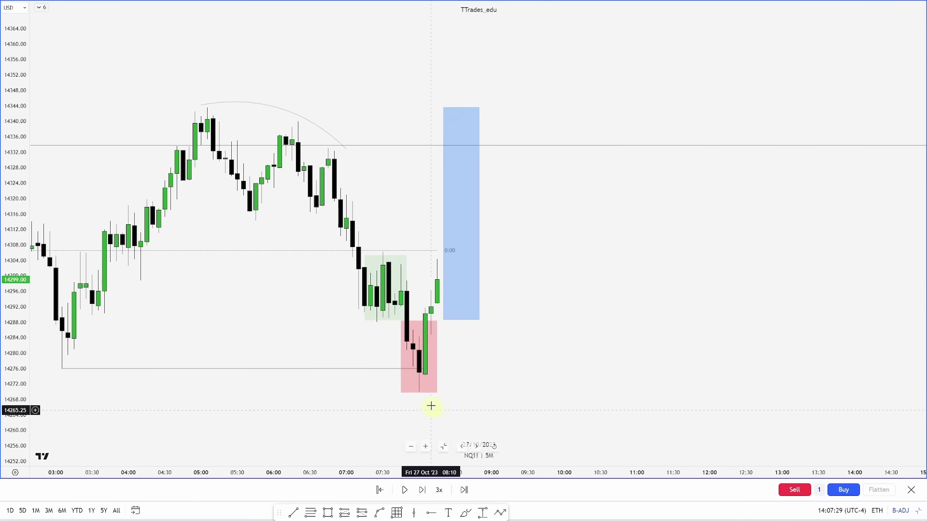
# - Draw two horizontal trend lines to about 08:45, from 07:45 at about 14292 and from 07:55 at about 14286
pyautogui.click(293, 513)
pyautogui.click(401, 307)
pyautogui.keyDown('shift'); pyautogui.click(473, 307); pyautogui.keyUp('shift')
pyautogui.click(413, 330)
pyautogui.keyDown('shift'); pyautogui.click(474, 328); pyautogui.keyUp('shift')
pyautogui.click(474, 329)
# - Place a long position at 08:20 with entry 14291.75, stop 14269.75 and target 14343.50
pyautogui.click(344, 513)
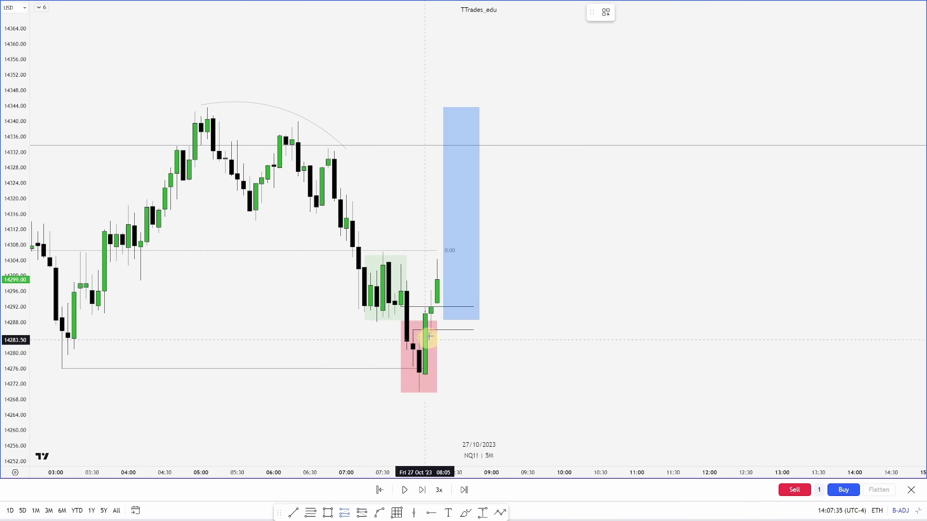
pyautogui.click(440, 307)
pyautogui.moveTo(442, 364); pyautogui.dragTo(442, 393)
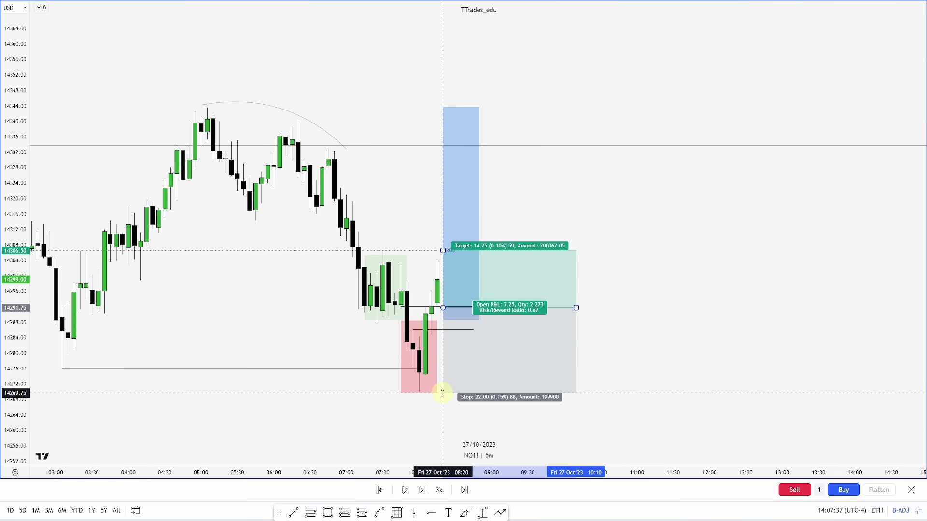
pyautogui.moveTo(443, 251); pyautogui.dragTo(444, 108)
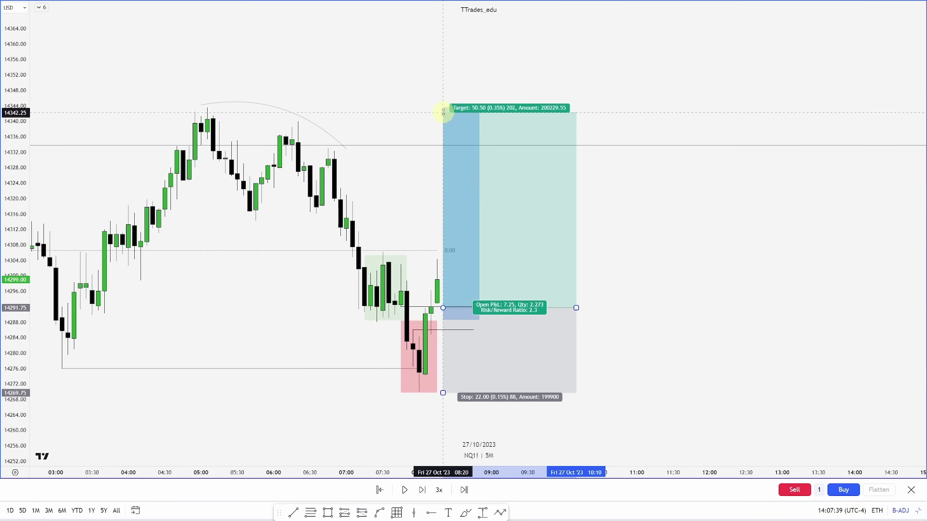
pyautogui.click(619, 178)
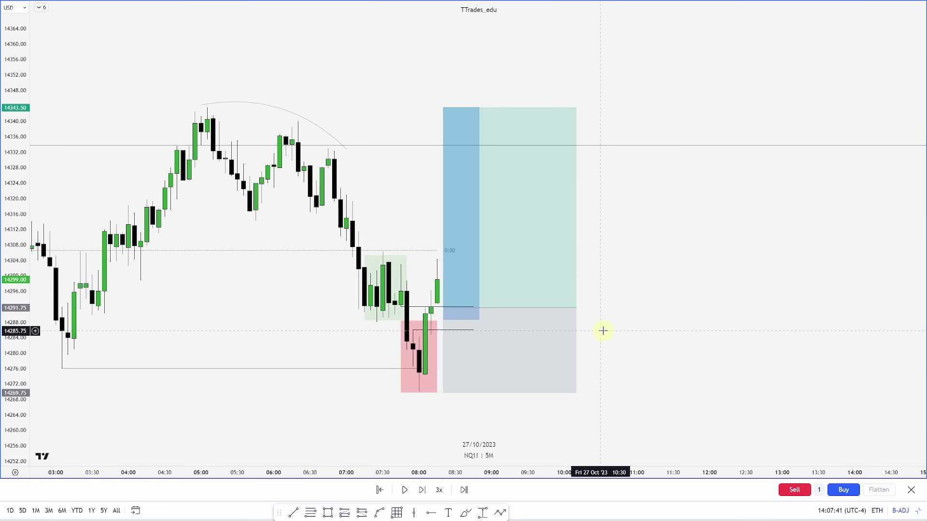
# - Advance the bar replay candle by candle past the long position's target, up to the 09:40 candle
pyautogui.hotkey('shift', 'Right')
pyautogui.hotkey('shift', 'Right')
pyautogui.hotkey('shift', 'Right')
pyautogui.hotkey('shift', 'Right')
pyautogui.hotkey('shift', 'Right')
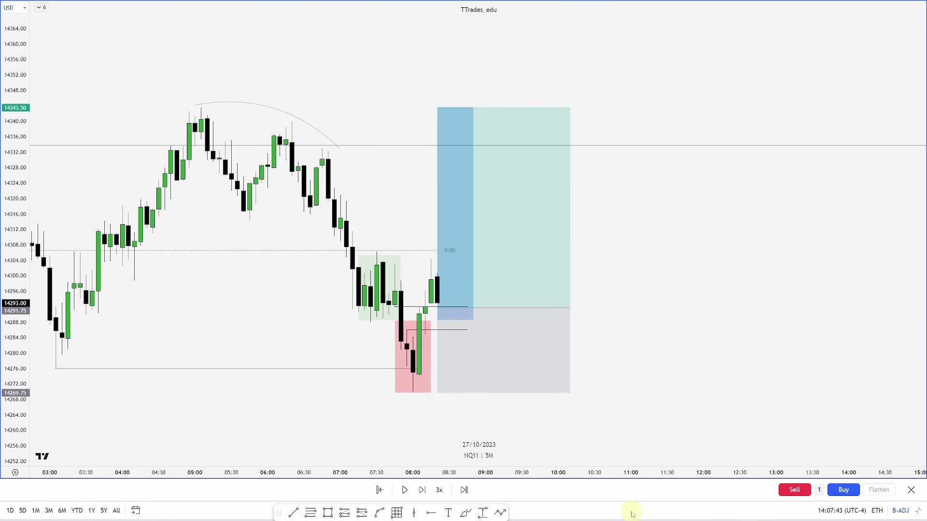
pyautogui.hotkey('shift', 'Right')
pyautogui.hotkey('shift', 'Right')
pyautogui.hotkey('shift', 'Right')
pyautogui.hotkey('shift', 'Right')
pyautogui.hotkey('shift', 'Right')
pyautogui.hotkey('shift', 'Right')
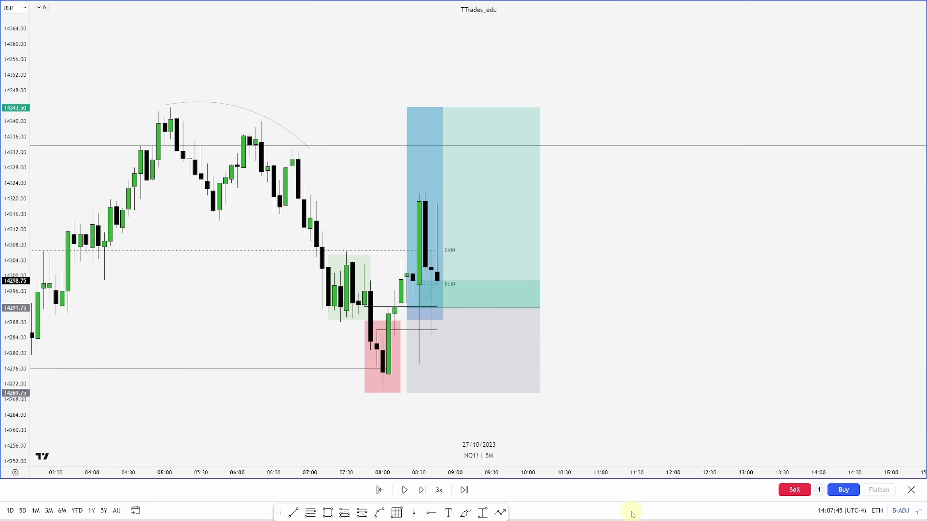
pyautogui.hotkey('shift', 'Right')
pyautogui.hotkey('shift', 'Right')
pyautogui.hotkey('shift', 'Right')
pyautogui.hotkey('shift', 'Right')
pyautogui.hotkey('shift', 'Right')
pyautogui.hotkey('shift', 'Right')
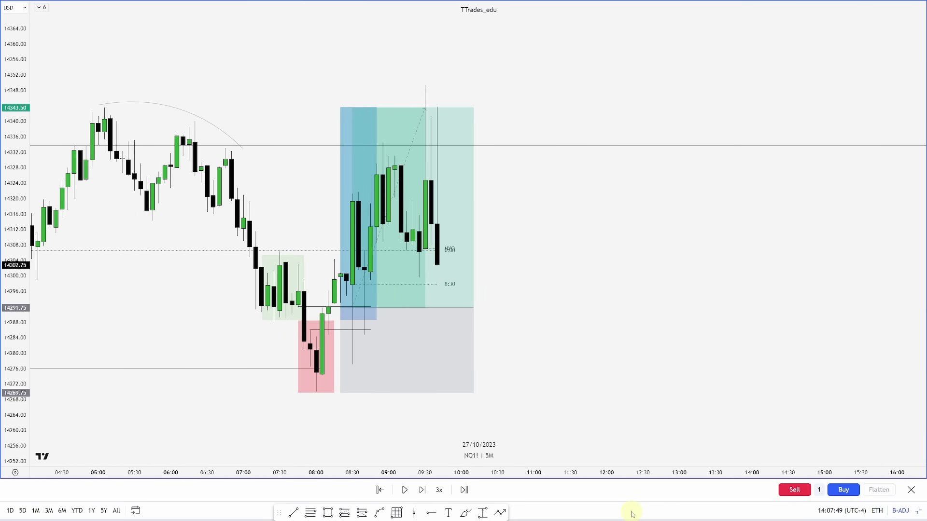
pyautogui.moveTo(588, 358); pyautogui.dragTo(607, 359)
pyautogui.hotkey('shift', 'Right')
pyautogui.moveTo(552, 368); pyautogui.dragTo(578, 369)
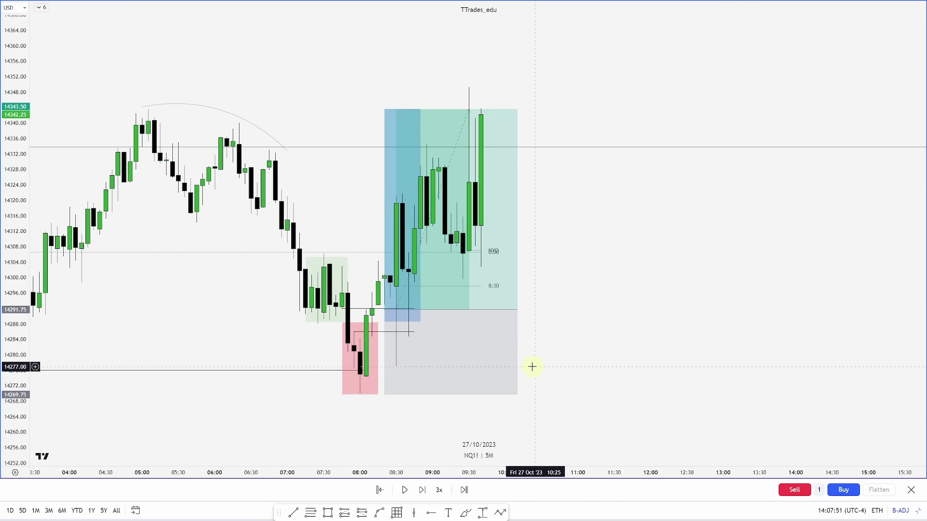
# - Delete the long position from the chart
pyautogui.click(488, 311)
pyautogui.press('Delete')
pyautogui.hscroll(-3, 489, 310)
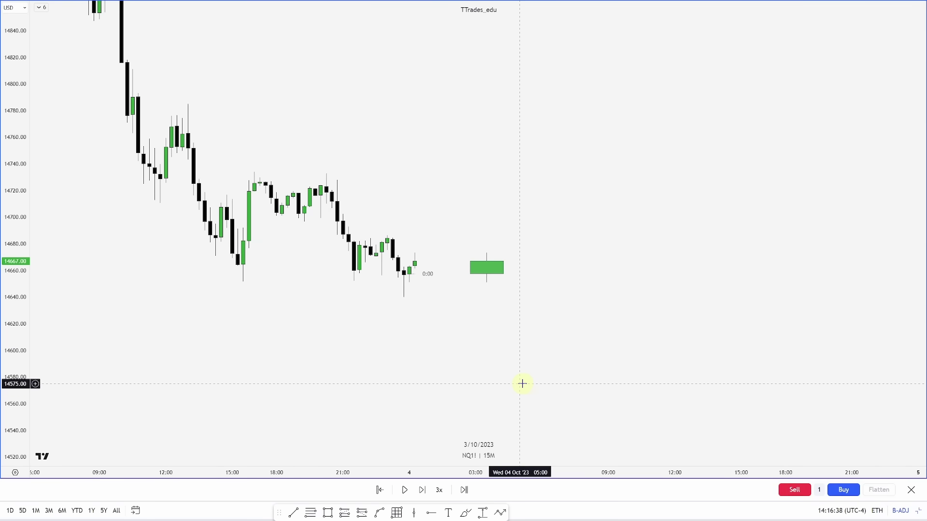
# - Advance the 4 October replay to 02:45 and mark the consolidation from about 21:45 to 02:00, between 14690 and 14645, with a green rectangle
pyautogui.hotkey('shift', 'Right')
pyautogui.hotkey('shift', 'Right')
pyautogui.hotkey('shift', 'Right')
pyautogui.hotkey('shift', 'Right')
pyautogui.hotkey('shift', 'Right')
pyautogui.hotkey('shift', 'Right')
pyautogui.hotkey('shift', 'Right')
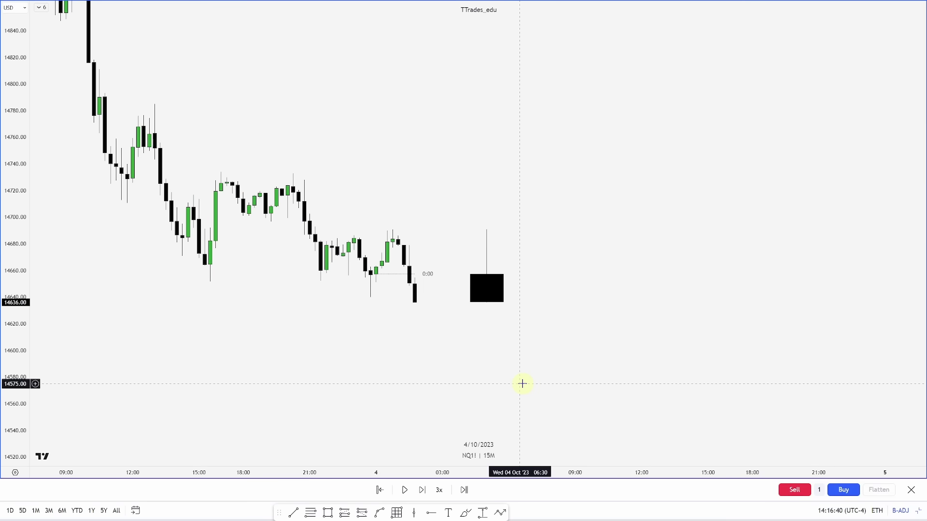
pyautogui.hotkey('shift', 'Right')
pyautogui.hotkey('shift', 'Right')
pyautogui.hotkey('shift', 'Right')
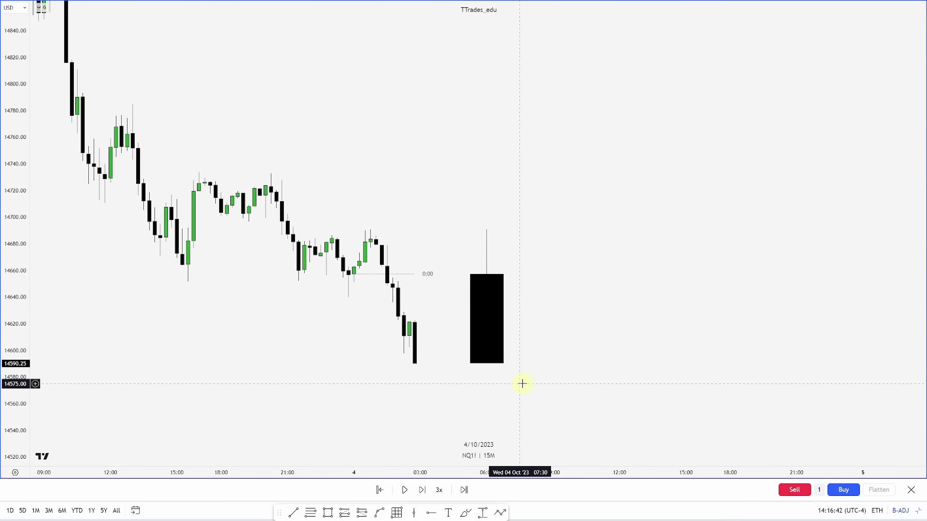
pyautogui.moveTo(420, 379); pyautogui.dragTo(454, 385)
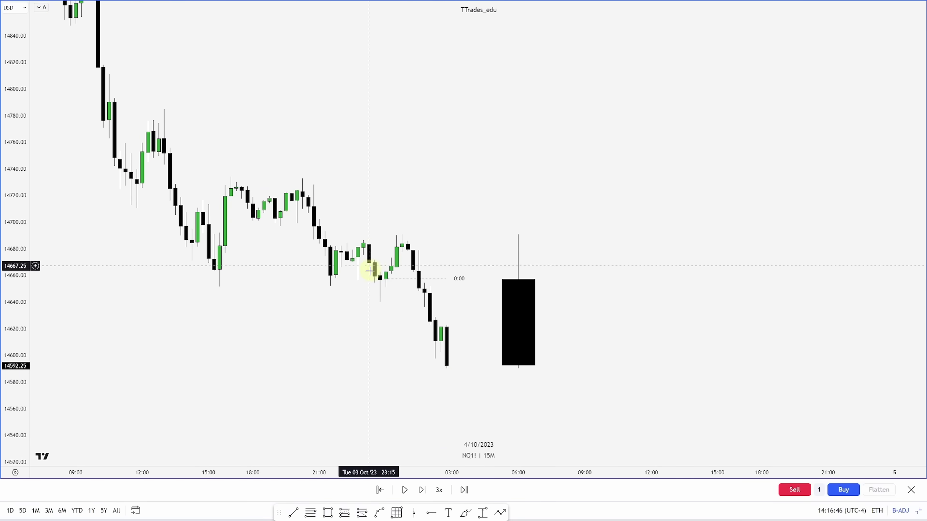
pyautogui.click(327, 513)
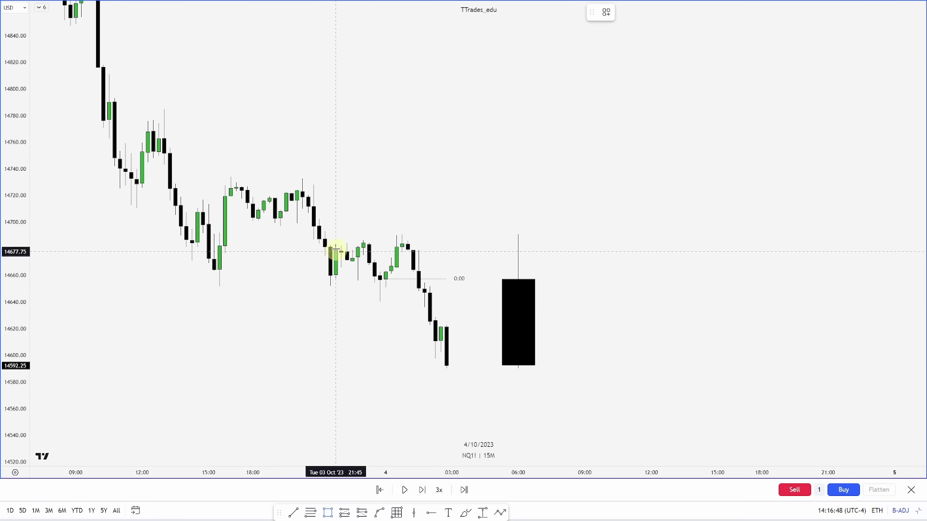
pyautogui.moveTo(335, 236)
pyautogui.mouseDown()
pyautogui.moveTo(413, 295)
pyautogui.moveTo(430, 264)
pyautogui.mouseUp()
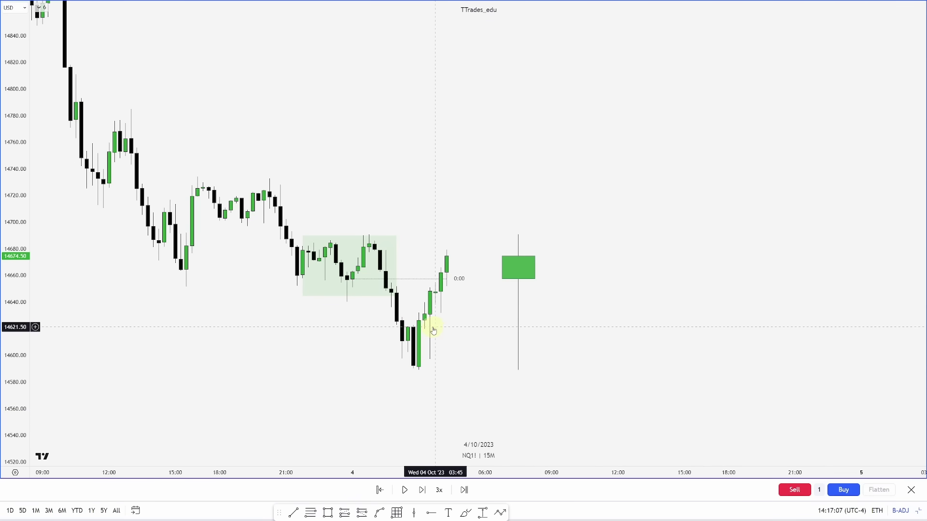
# - Mark the manipulation below the consolidation, about 01:30 to 03:45 and 14645 to 14588, with a red rectangle
pyautogui.click(328, 513)
pyautogui.moveTo(385, 295)
pyautogui.mouseDown()
pyautogui.moveTo(428, 338)
pyautogui.moveTo(435, 371)
pyautogui.mouseUp()
pyautogui.click(437, 371)
pyautogui.rightClick(437, 372)
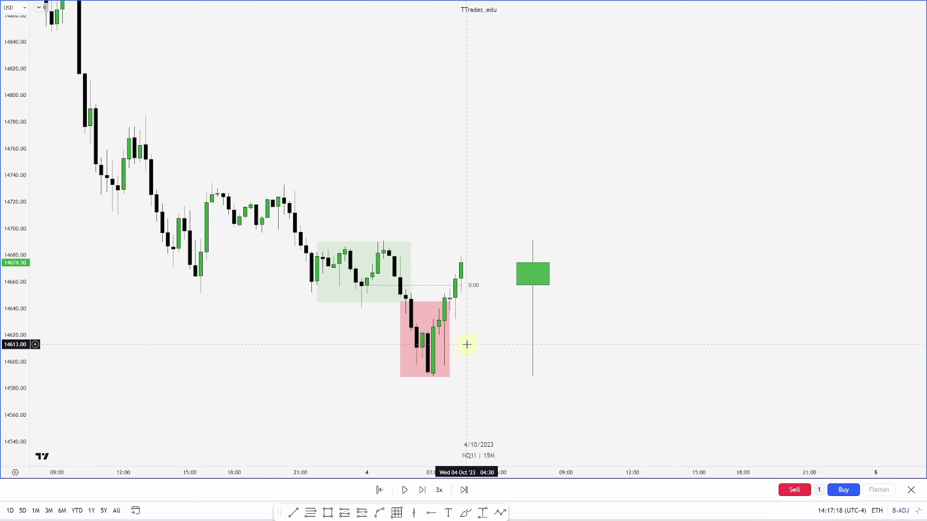
# - Mark the distribution from about 03:45 to 09:45 with a blue rectangle and extend its top edge to about 14896
pyautogui.click(327, 514)
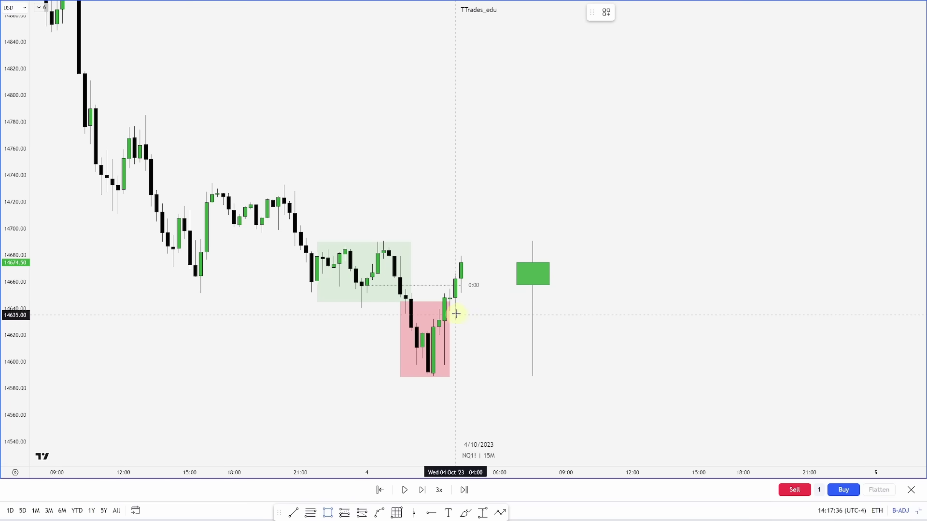
pyautogui.moveTo(449, 300); pyautogui.dragTo(582, 44)
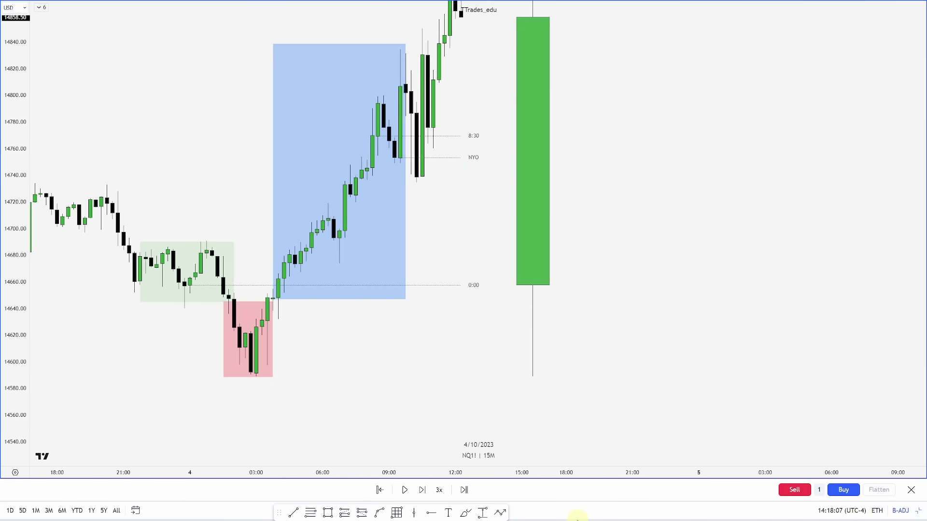
pyautogui.moveTo(677, 188); pyautogui.dragTo(718, 238)
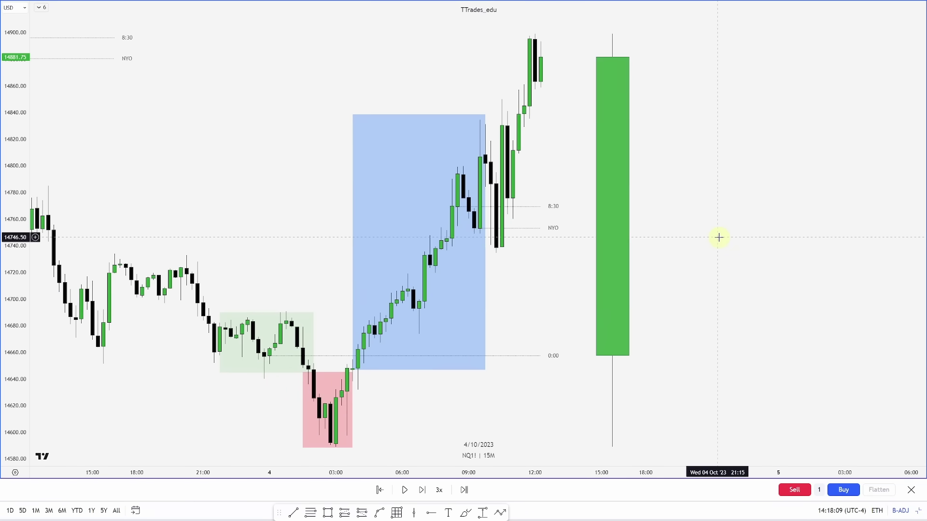
pyautogui.moveTo(426, 115); pyautogui.dragTo(425, 37)
pyautogui.moveTo(685, 237); pyautogui.dragTo(688, 212)
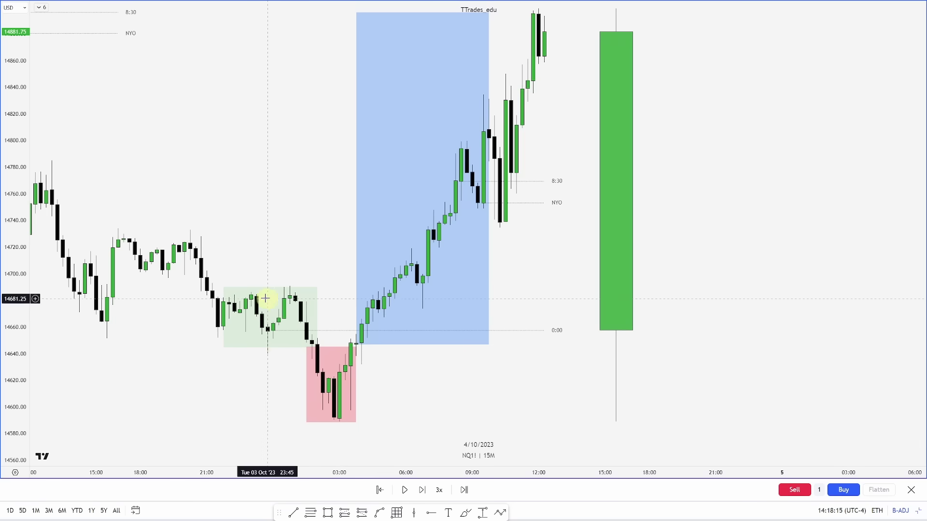
pyautogui.click(316, 352)
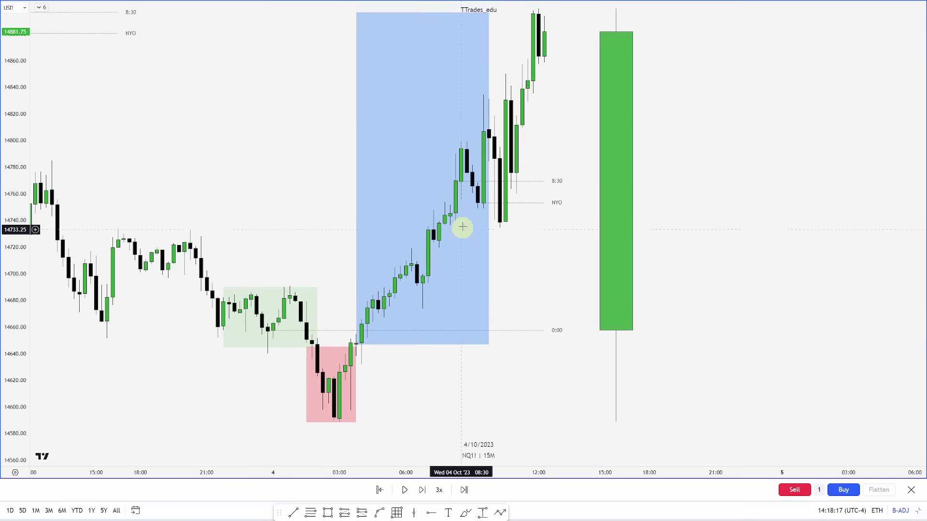
pyautogui.moveTo(560, 123); pyautogui.dragTo(540, 147)
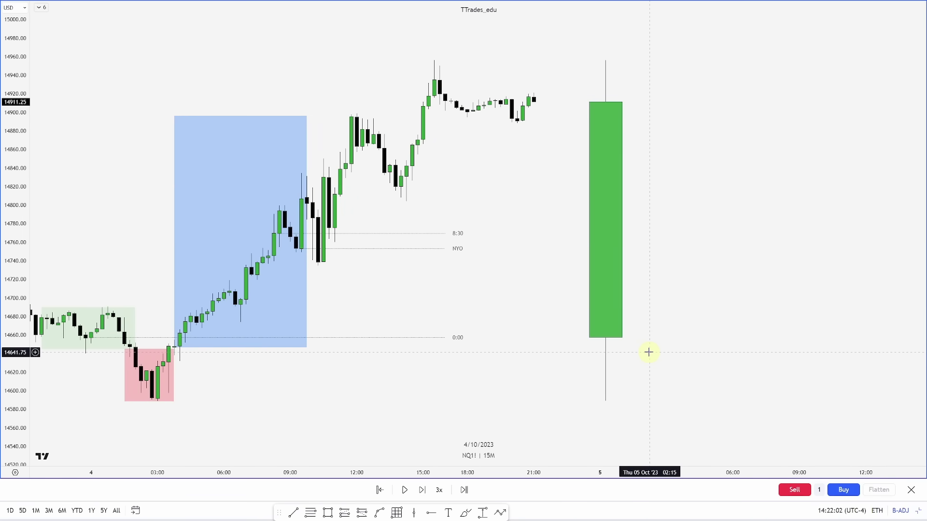
pyautogui.scroll(-1, 483, 353)
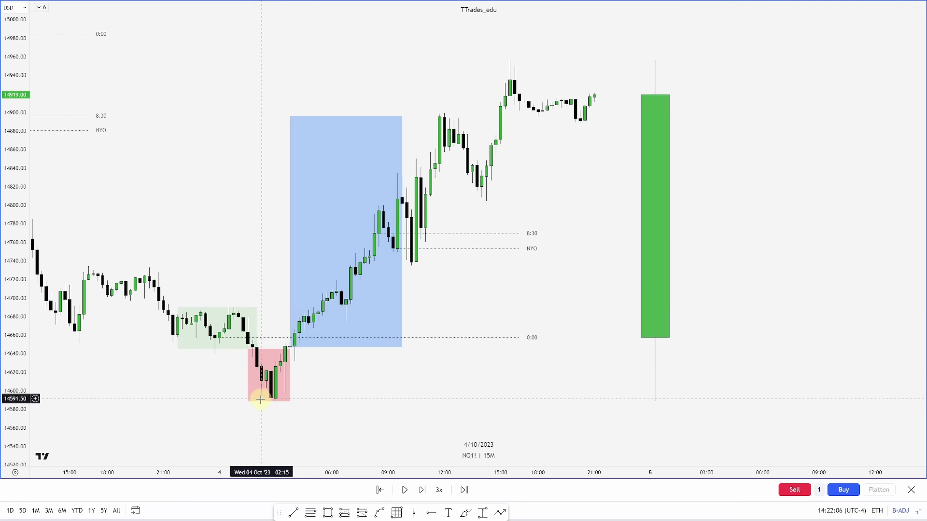
pyautogui.click(288, 350)
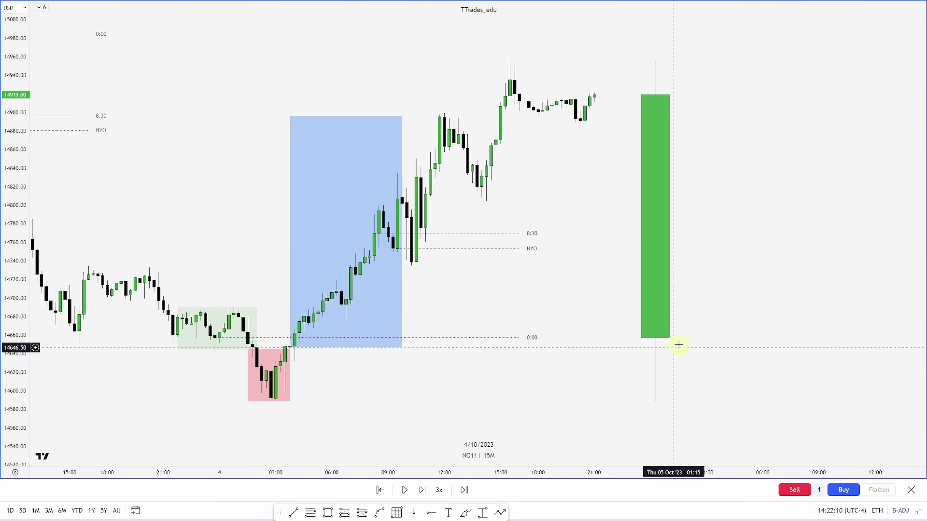
pyautogui.click(645, 344)
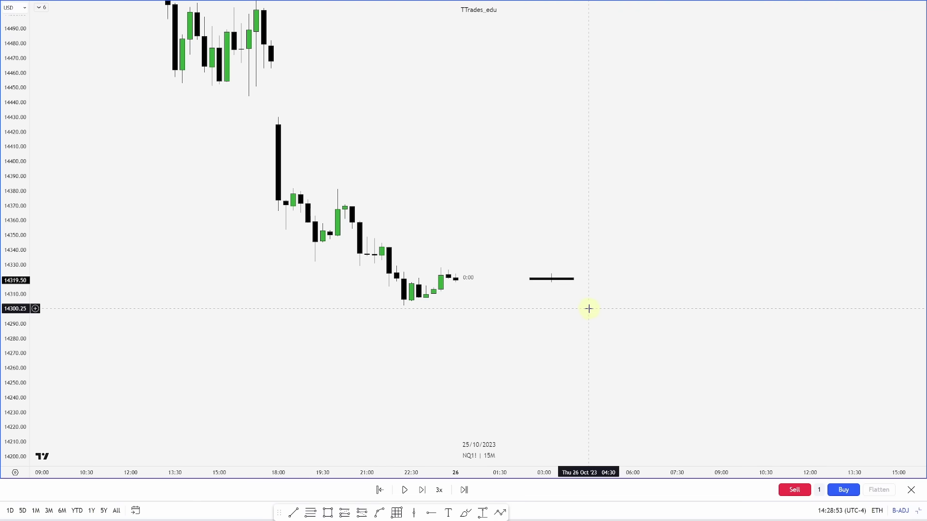
# - Mark the consolidation before 26 October's drop, from 22:15 to 03:00 between 14302.75 and 14326, with a green rectangle
pyautogui.moveTo(575, 326); pyautogui.dragTo(567, 327)
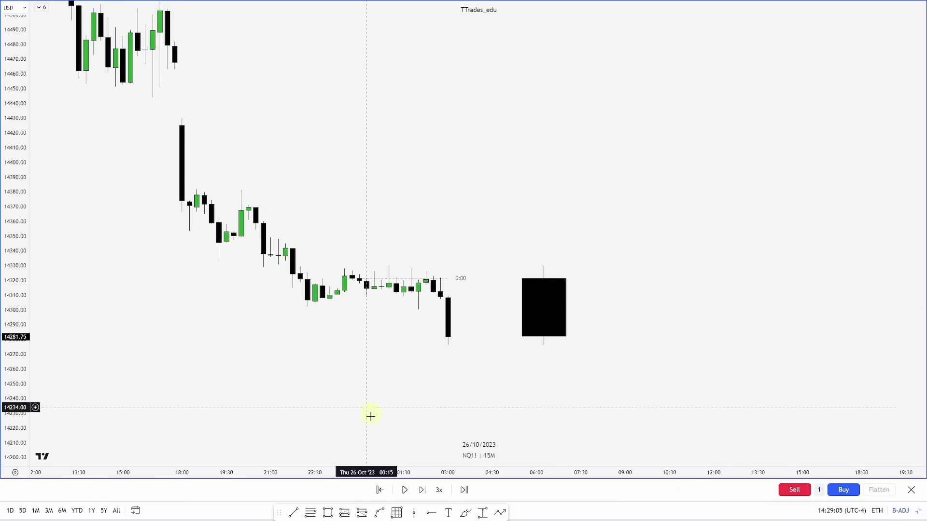
pyautogui.moveTo(308, 306); pyautogui.dragTo(448, 271)
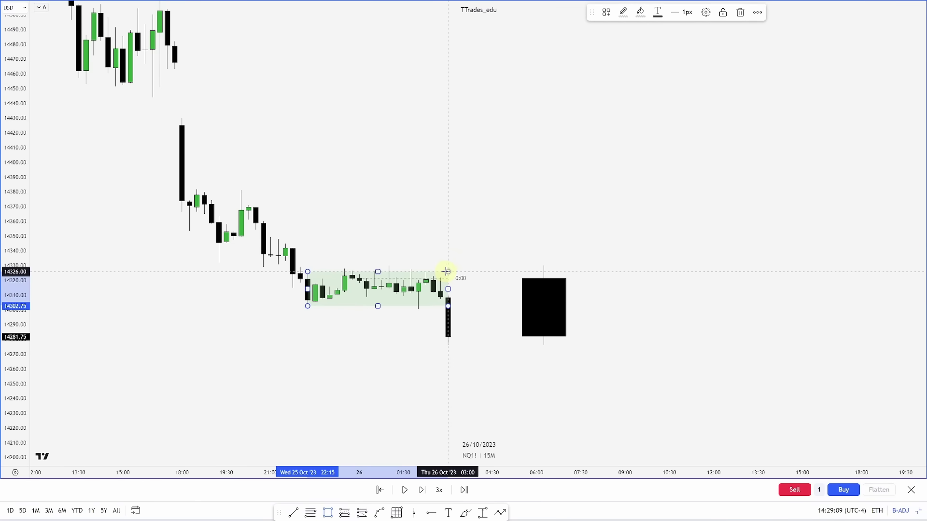
pyautogui.click(465, 275)
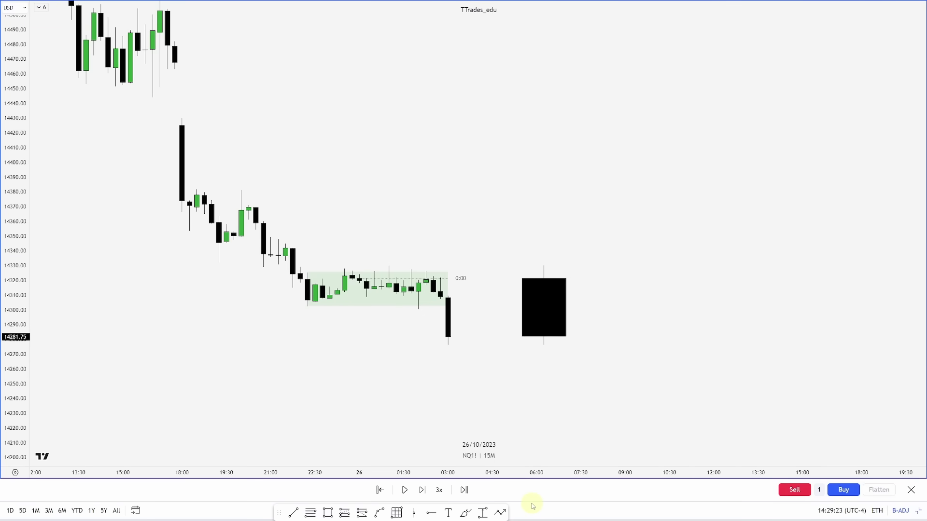
# - Advance the replay to the 04:00 candle and mark the manipulation, about 02:45 to 04:15 and 14303 to 14257, with a red rectangle
pyautogui.hotkey('shift', 'Right')
pyautogui.hotkey('shift', 'Right')
pyautogui.hotkey('shift', 'Right')
pyautogui.hotkey('shift', 'Right')
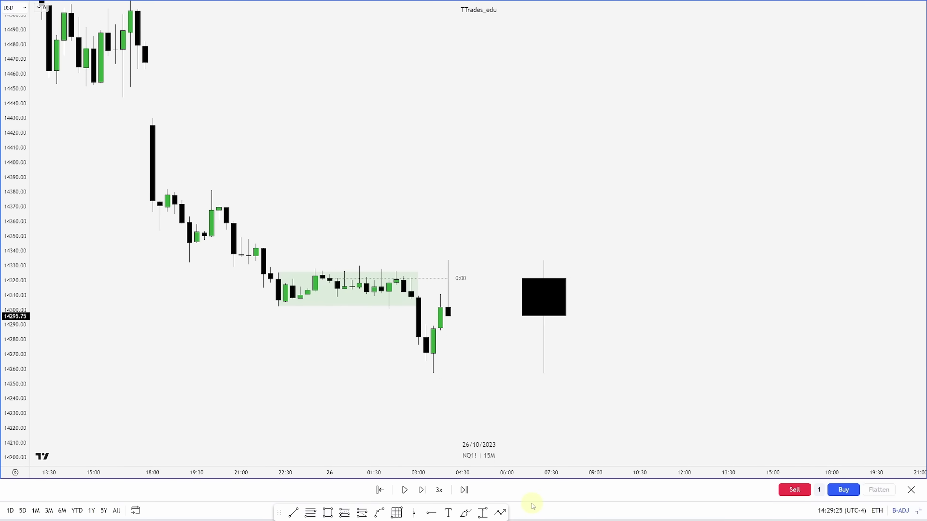
pyautogui.hotkey('shift', 'Right')
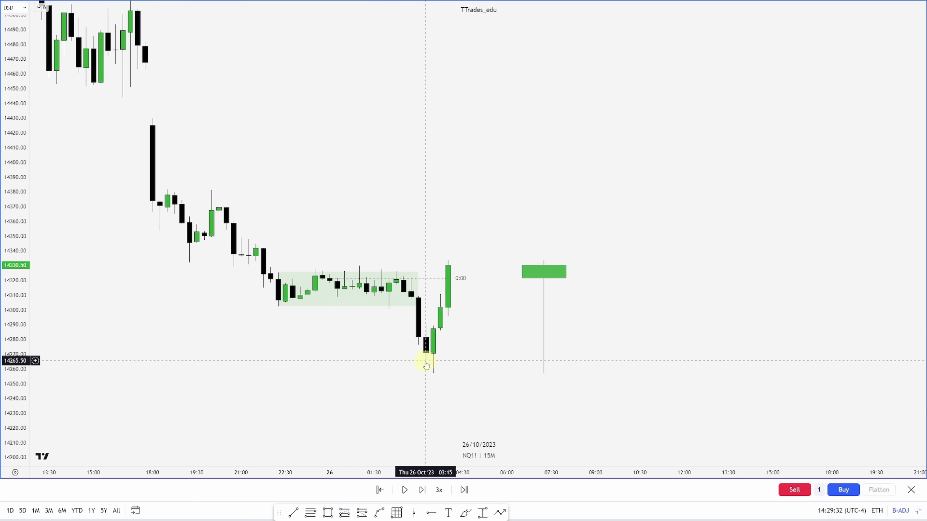
pyautogui.click(328, 513)
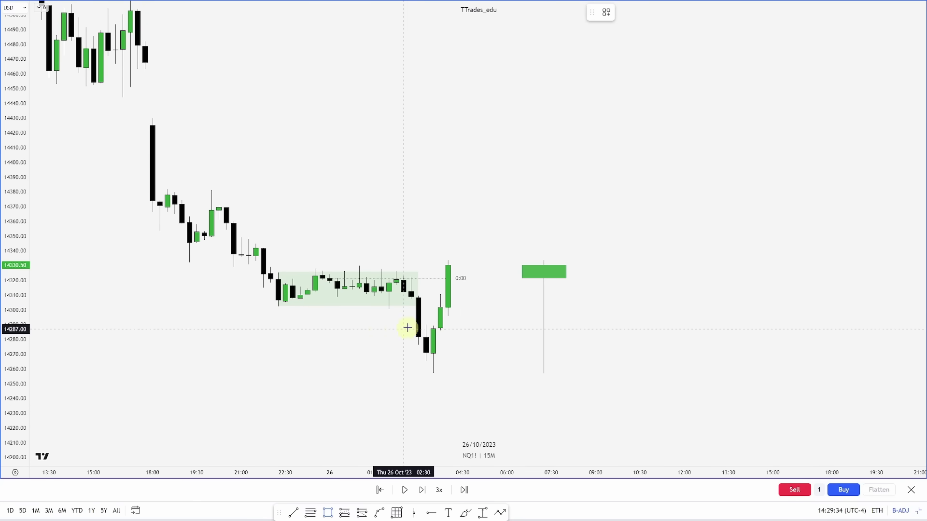
pyautogui.moveTo(408, 306); pyautogui.dragTo(455, 373)
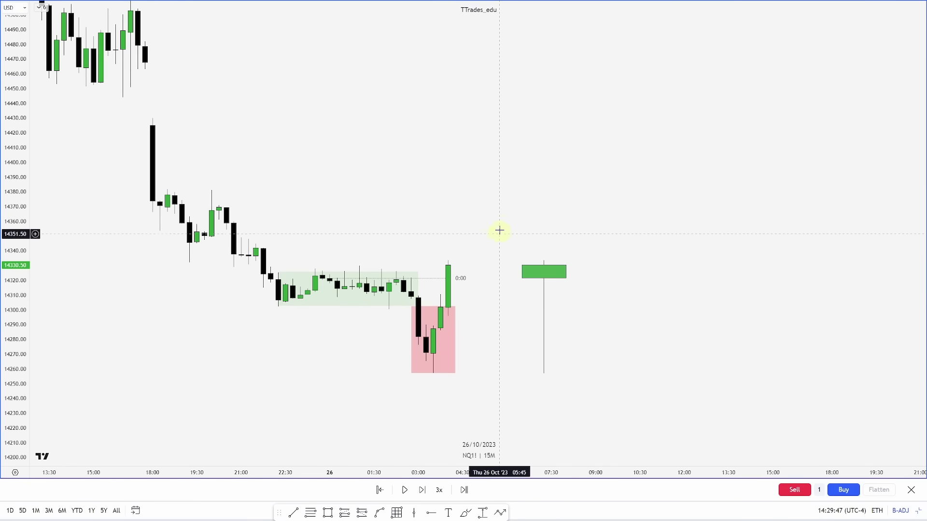
# - Mark the distribution after the manipulation, from 04:15 to 06:15 between about 14303.25 and 14426.50, with a blue rectangle
pyautogui.click(327, 513)
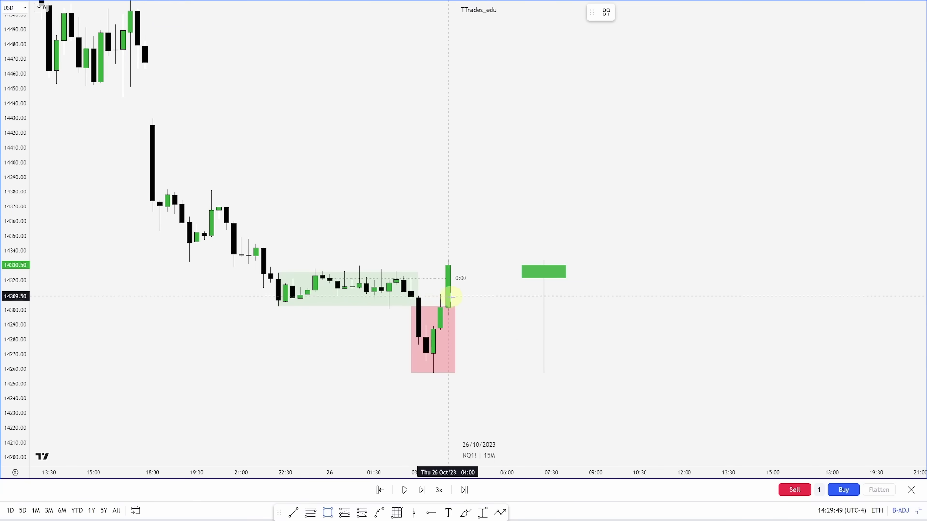
pyautogui.moveTo(454, 306); pyautogui.dragTo(515, 123)
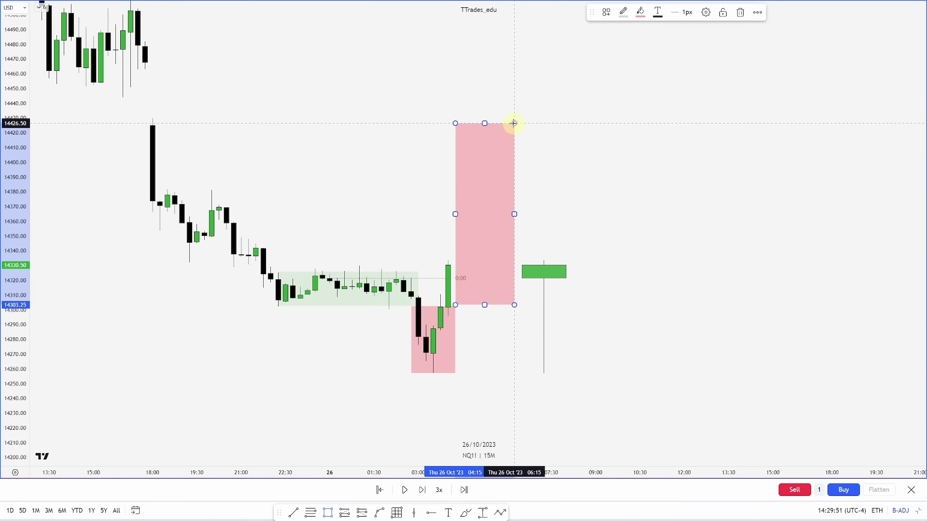
pyautogui.rightClick(513, 123)
pyautogui.moveTo(549, 134)
pyautogui.click(621, 172)
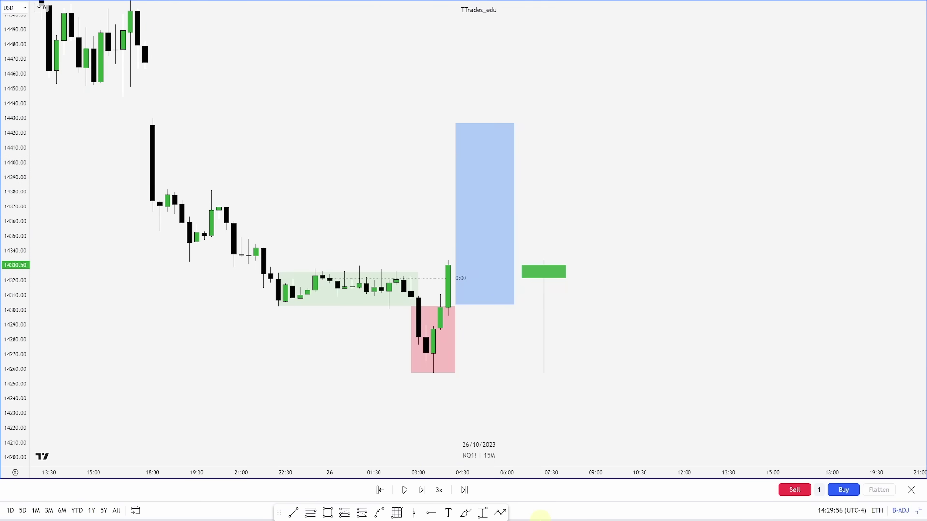
# - Advance the bar replay on the 15-minute chart to the 09:30 candle of 26 October
pyautogui.hotkey('shift', 'Right')
pyautogui.hotkey('shift', 'Right')
pyautogui.hotkey('shift', 'Right')
pyautogui.hotkey('shift', 'Right')
pyautogui.hotkey('shift', 'Right')
pyautogui.hotkey('shift', 'Right')
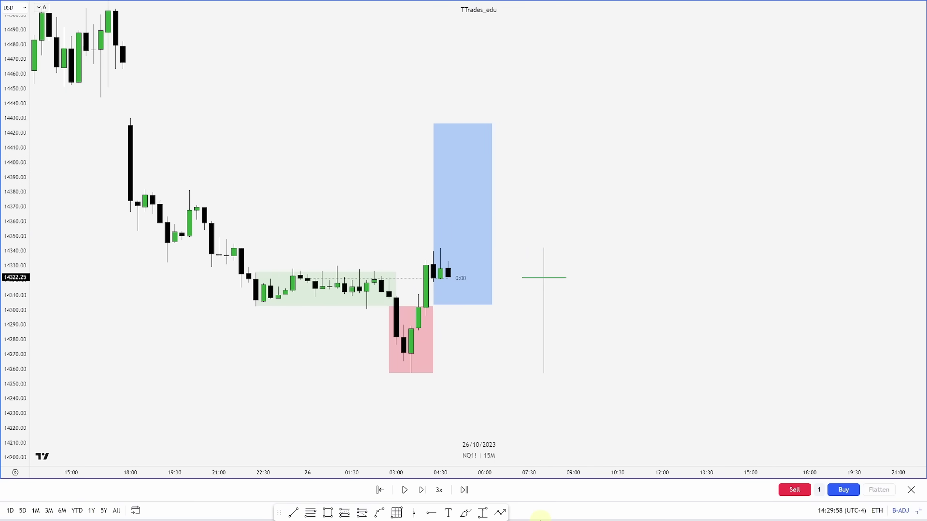
pyautogui.hotkey('shift', 'Right')
pyautogui.hotkey('shift', 'Right')
pyautogui.hotkey('shift', 'Right')
pyautogui.hotkey('shift', 'Right')
pyautogui.hotkey('shift', 'Right')
pyautogui.hotkey('shift', 'Right')
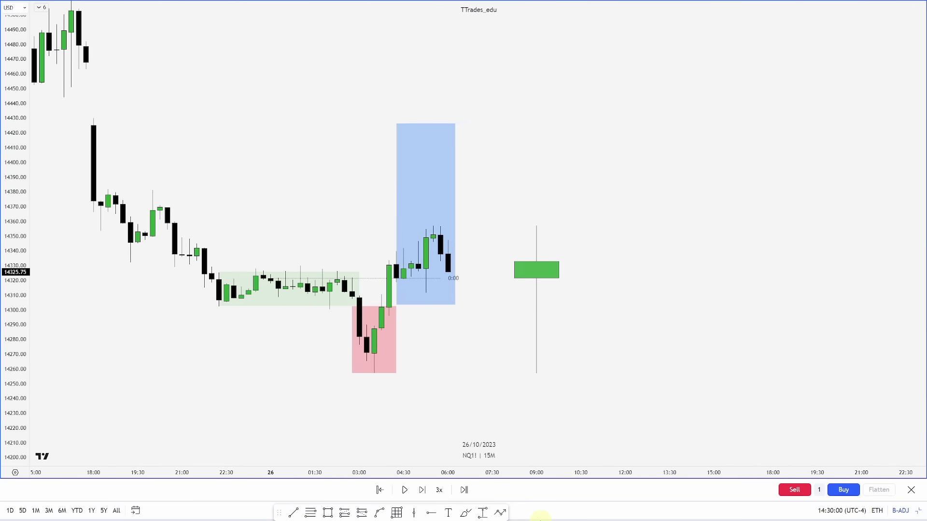
pyautogui.hotkey('shift', 'Right')
pyautogui.hotkey('shift', 'Right')
pyautogui.hotkey('shift', 'Right')
pyautogui.hotkey('shift', 'Right')
pyautogui.hotkey('shift', 'Right')
pyautogui.hotkey('shift', 'Right')
pyautogui.hotkey('shift', 'Right')
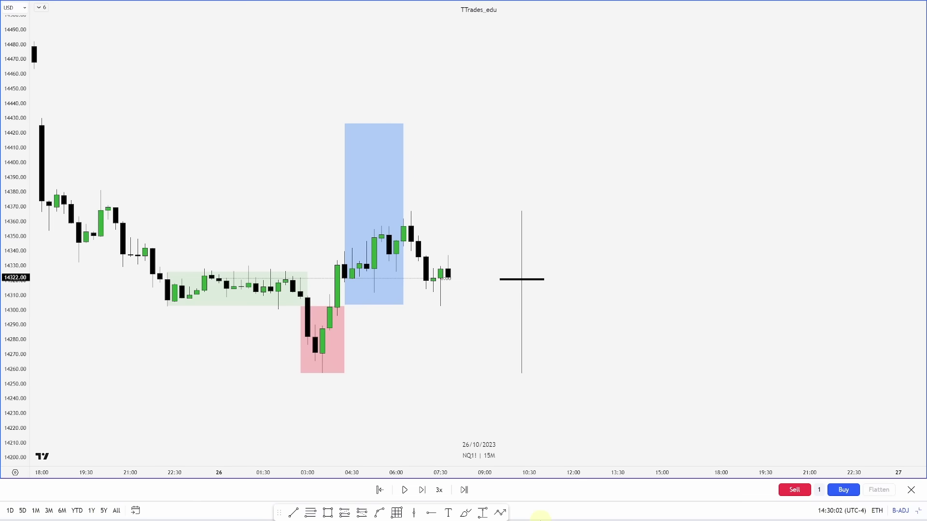
pyautogui.hotkey('shift', 'Right')
pyautogui.hotkey('shift', 'Right')
pyautogui.hotkey('shift', 'Right')
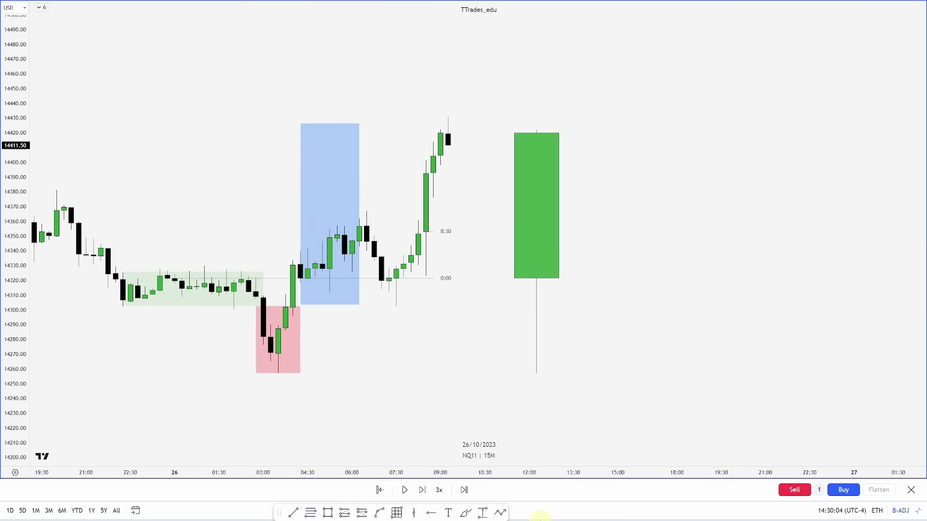
pyautogui.scroll(-2, 560, 388)
pyautogui.moveTo(555, 356); pyautogui.dragTo(563, 375)
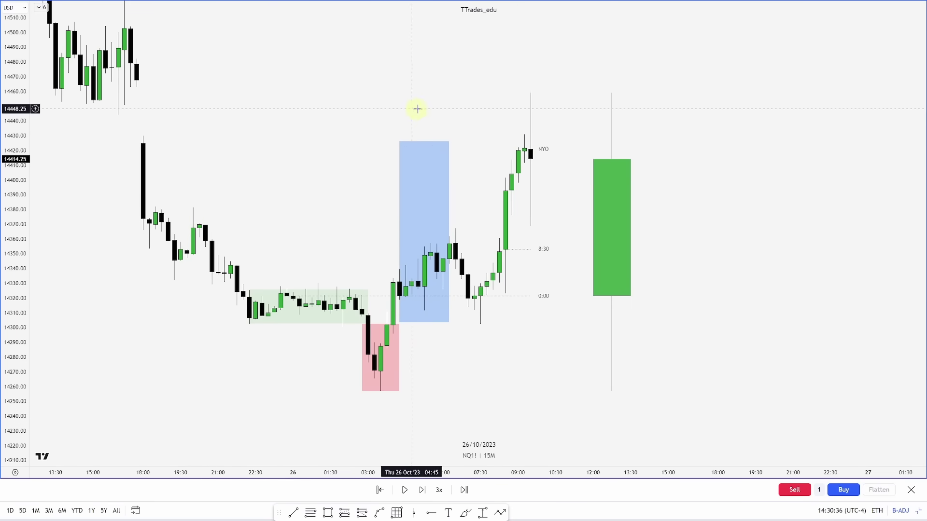
# - Mark the price gap before the 18:00 open, between about 14425 and 14467, with a gray rectangle
pyautogui.click(327, 512)
pyautogui.click(137, 85)
pyautogui.click(143, 143)
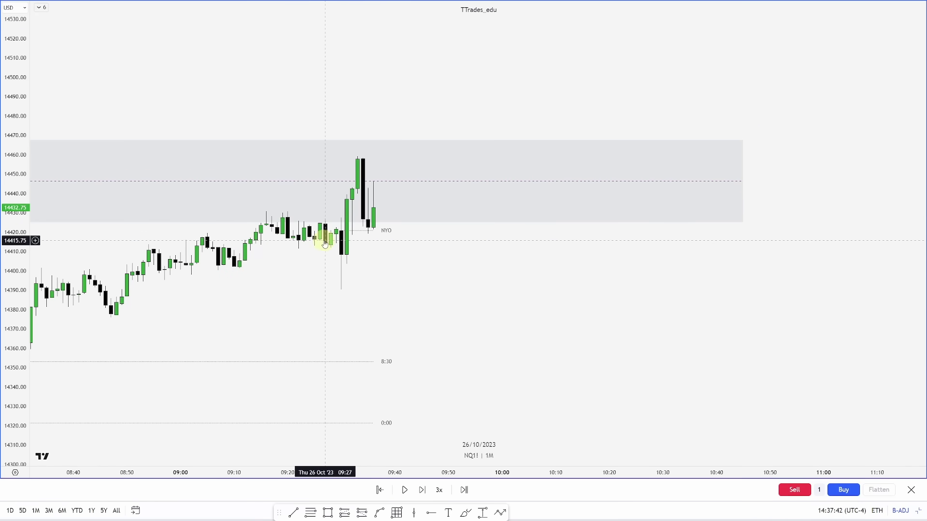
# - Mark the consolidation before the New York open, about 09:15 to 09:30 and 14407 to 14430, with a green rectangle
pyautogui.click(328, 513)
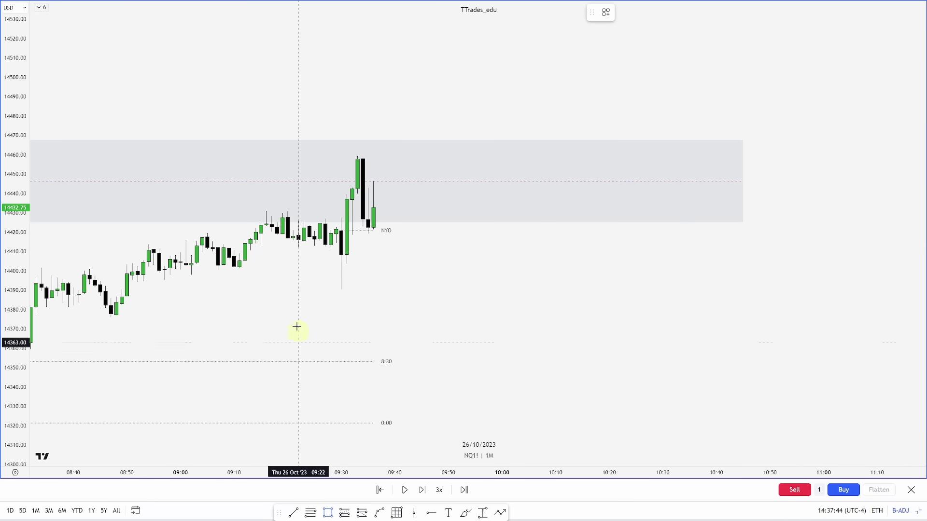
pyautogui.click(260, 213)
pyautogui.click(343, 256)
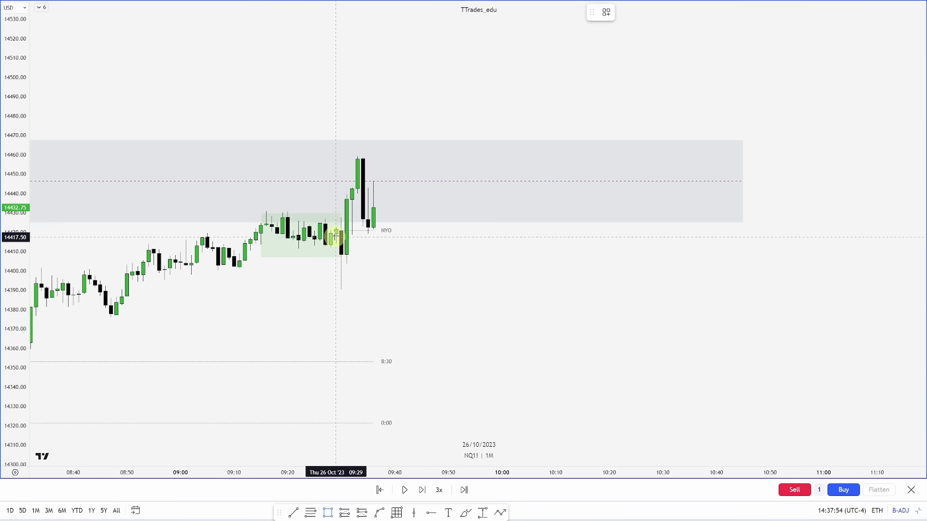
# - Mark the manipulation above the consolidation, about 09:30 to 09:37 and 14430.50 to 14459, with a red rectangle
pyautogui.click(341, 212)
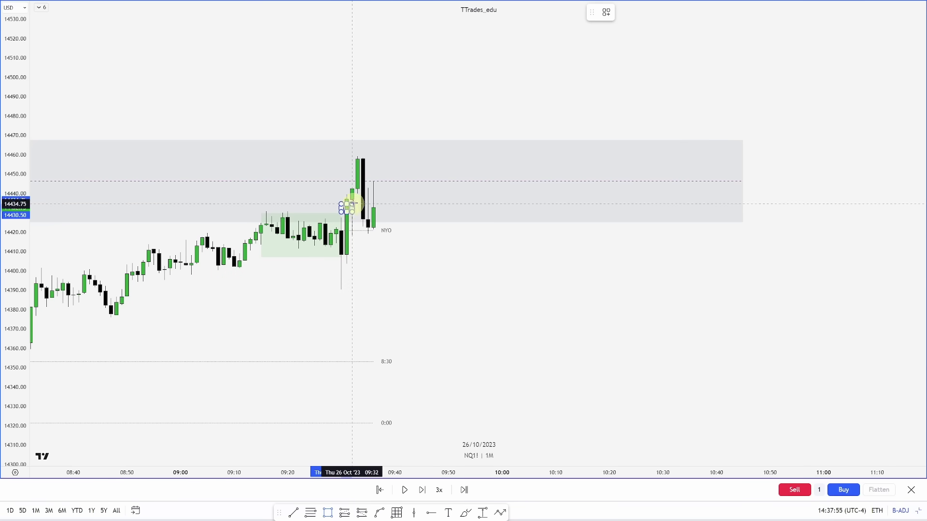
pyautogui.click(379, 158)
pyautogui.press('Escape')
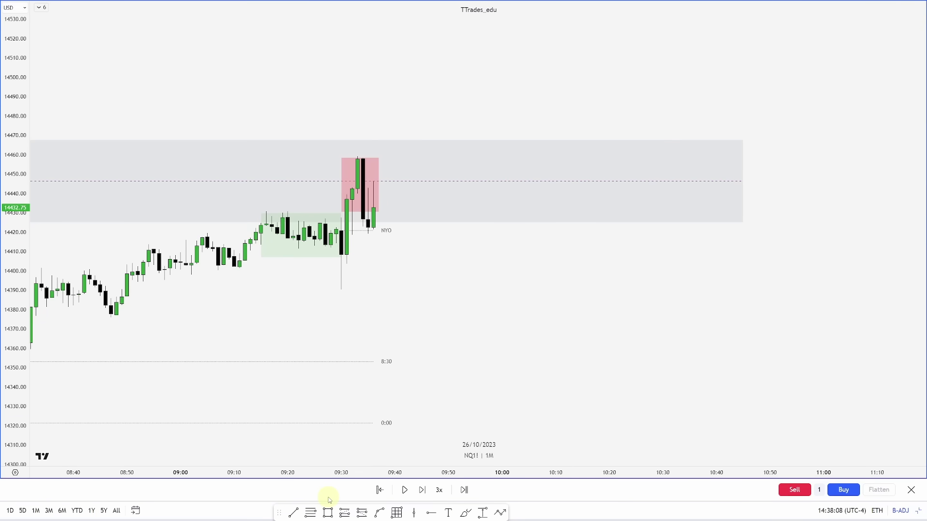
# - Advance the replay to the 09:38 candle and mark the distribution, about 09:37 to 09:48 and 14425 to 14309, with a blue rectangle
pyautogui.hotkey('shift', 'Right')
pyautogui.hotkey('shift', 'Right')
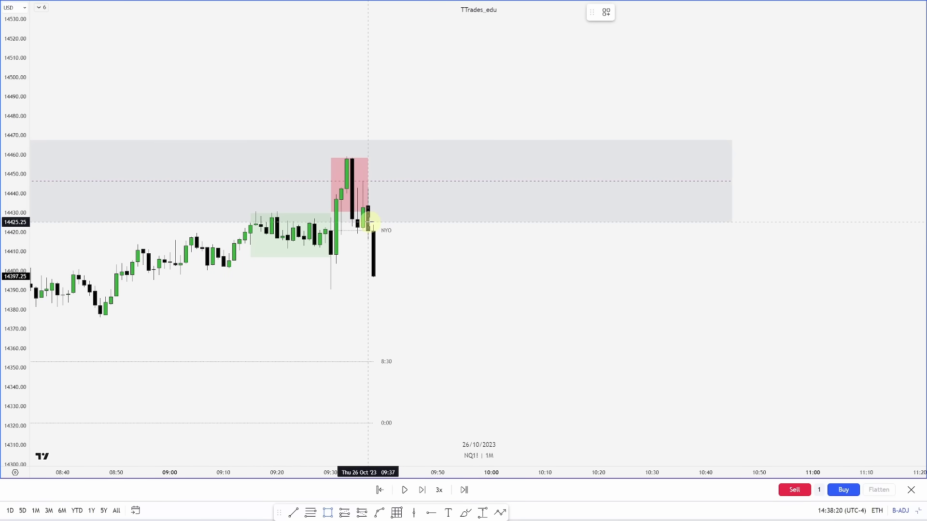
pyautogui.moveTo(370, 225); pyautogui.dragTo(427, 449)
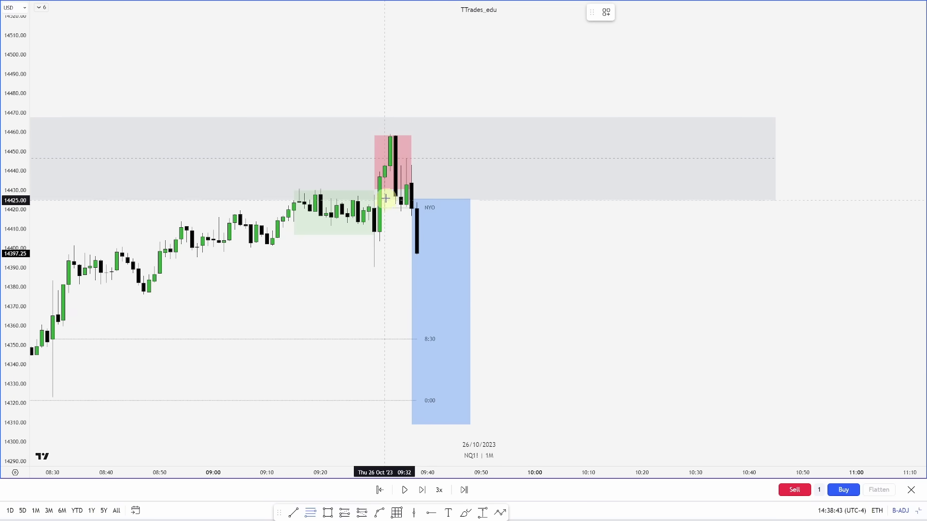
# - Draw a Fibonacci projection of the manipulation leg from the 14459 high down to about 14418 at the 09:32 candle
pyautogui.click(391, 133)
pyautogui.click(385, 211)
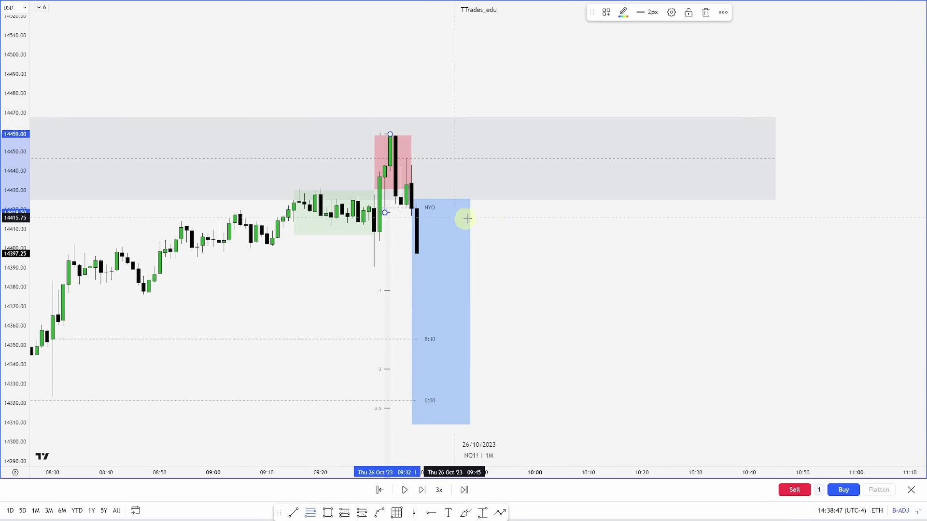
pyautogui.click(529, 236)
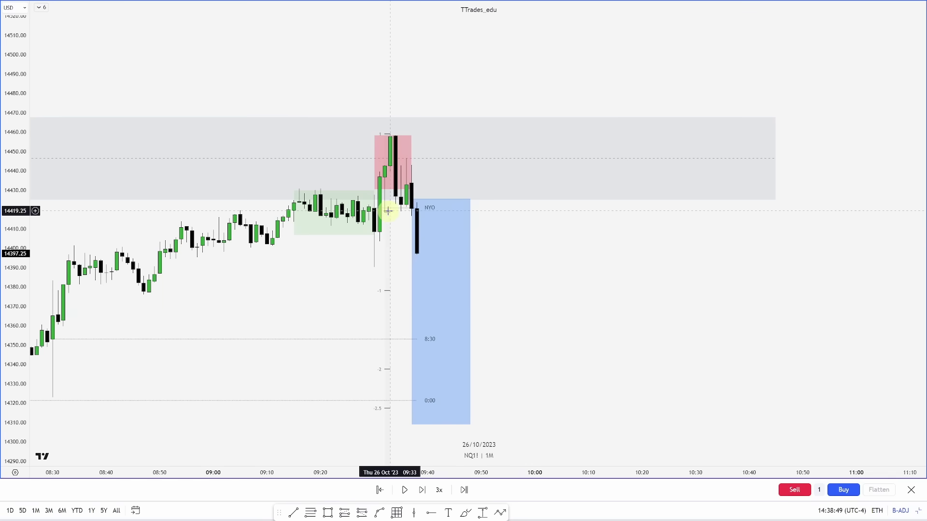
# - Examine the manipulation leg on the 30-second interval and return to the 1-minute interval
pyautogui.write('30S')
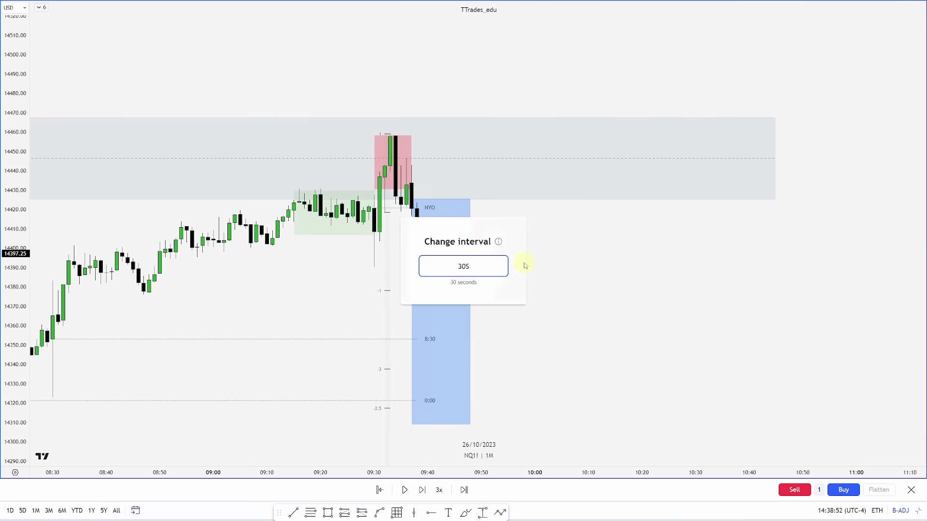
pyautogui.press('Return')
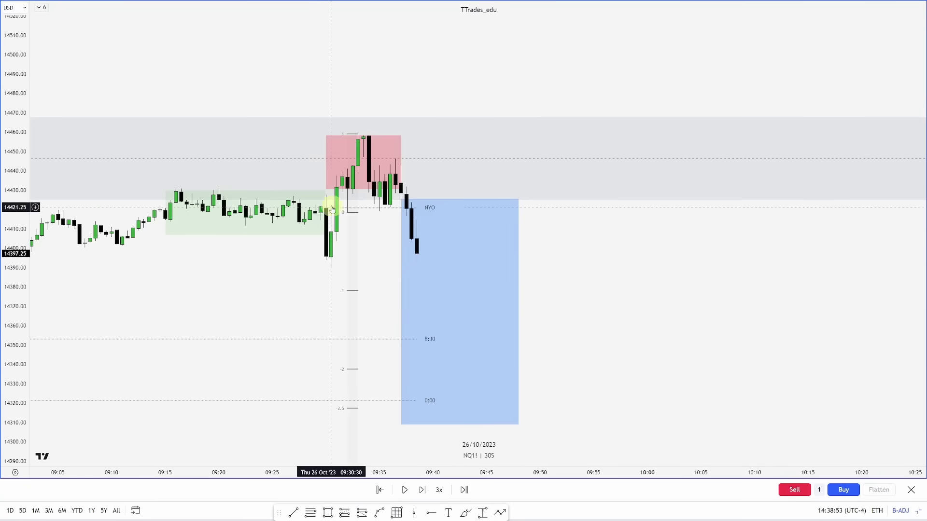
pyautogui.click(364, 138)
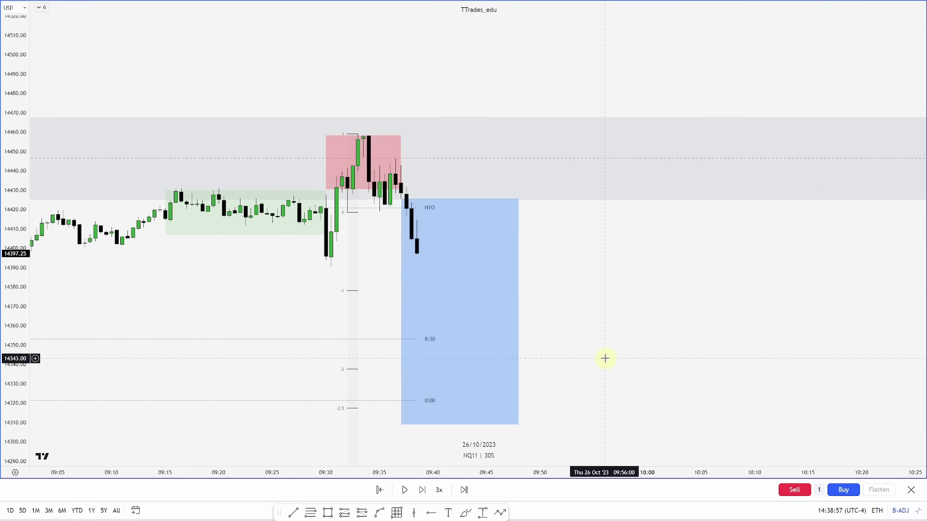
pyautogui.press('1')
pyautogui.press('Return')
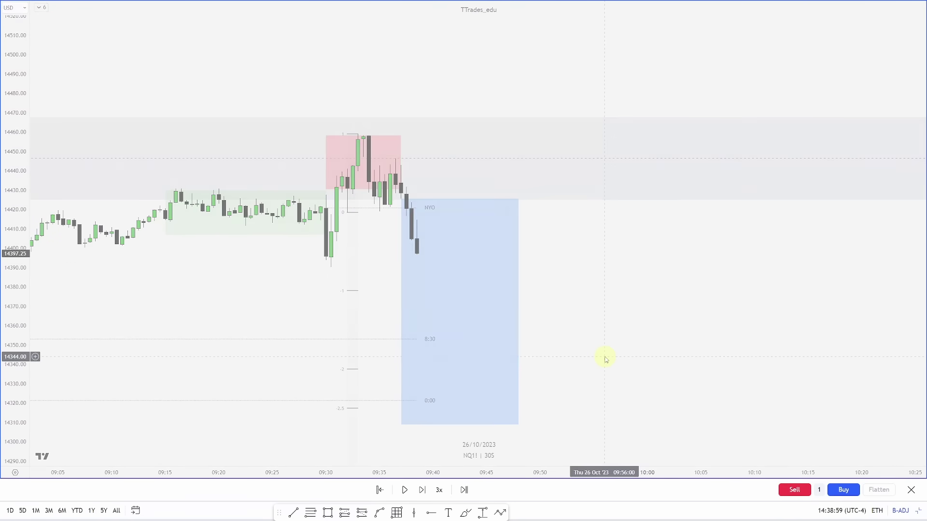
# - Mark the projection target zones with gray rectangles, -2 to -2.5 from 14338 to 14318 and -4 to -4.5 from about 14257 to 14237
pyautogui.moveTo(560, 380); pyautogui.dragTo(578, 350)
pyautogui.moveTo(21, 274); pyautogui.dragTo(22, 364)
pyautogui.scroll(-3, 227, 360)
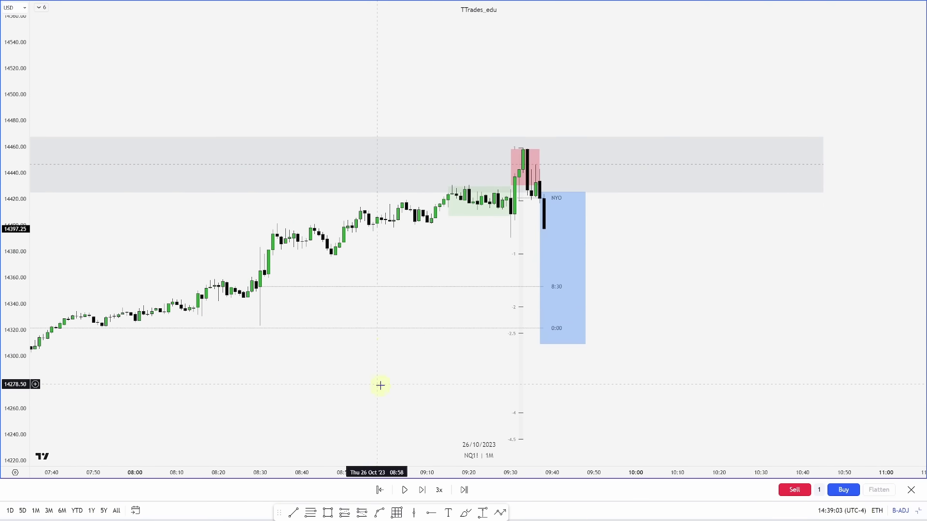
pyautogui.moveTo(384, 385); pyautogui.dragTo(358, 349)
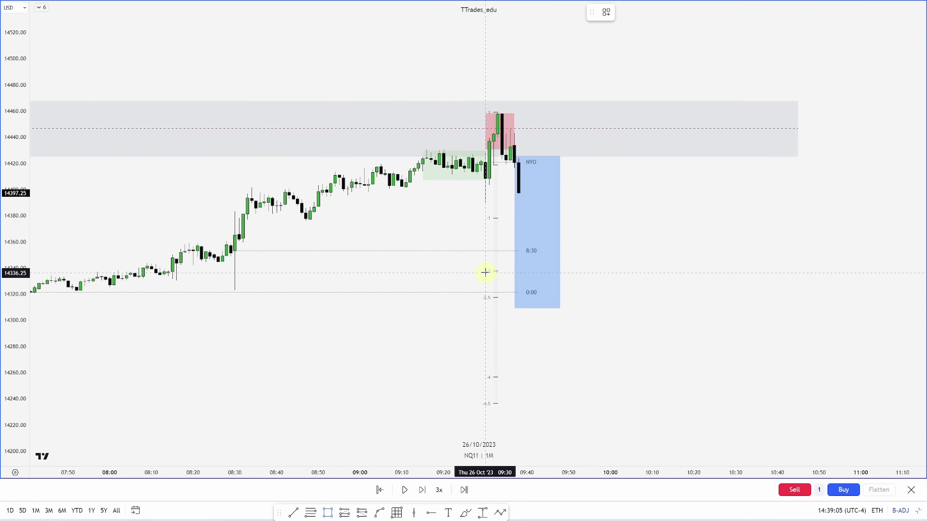
pyautogui.moveTo(489, 274); pyautogui.dragTo(590, 296)
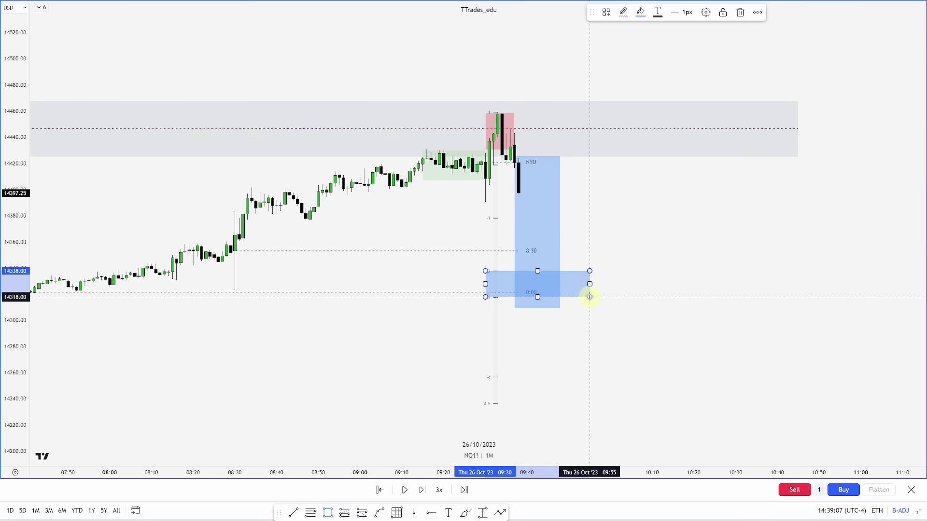
pyautogui.click(489, 390)
pyautogui.moveTo(493, 378); pyautogui.dragTo(627, 402)
# - Draw a horizontal trend line at 14322 from the 07:52 low to 09:39
pyautogui.scroll(-1, 646, 380)
pyautogui.scroll(-3, 646, 380)
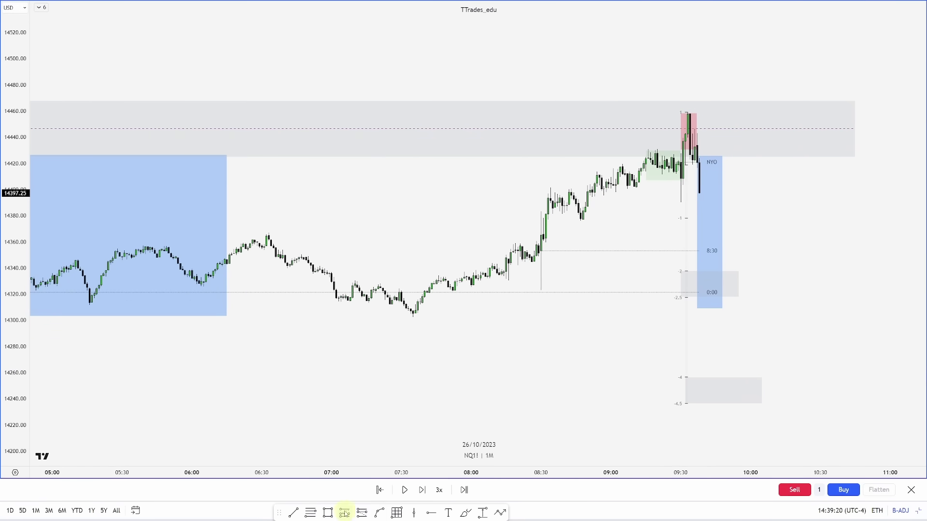
pyautogui.click(297, 517)
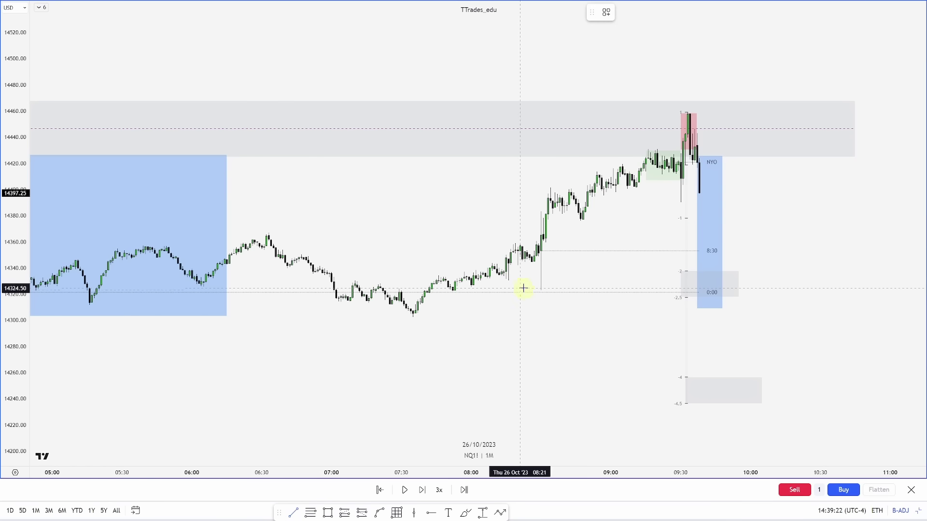
pyautogui.click(453, 290)
pyautogui.click(701, 292)
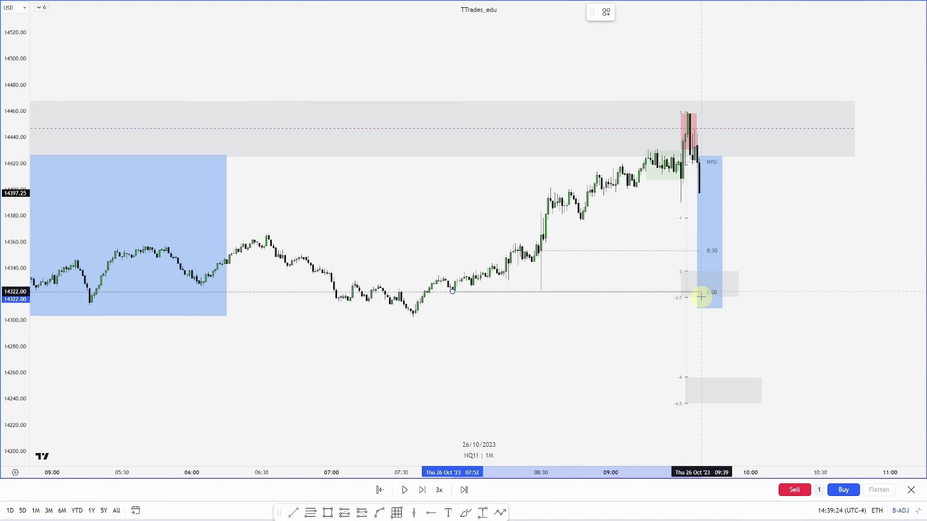
# - Draw a horizontal trend line at 14257 from the 03:32 low of the earlier manipulation to about 10:03
pyautogui.scroll(-2, 403, 356)
pyautogui.scroll(-1, 401, 355)
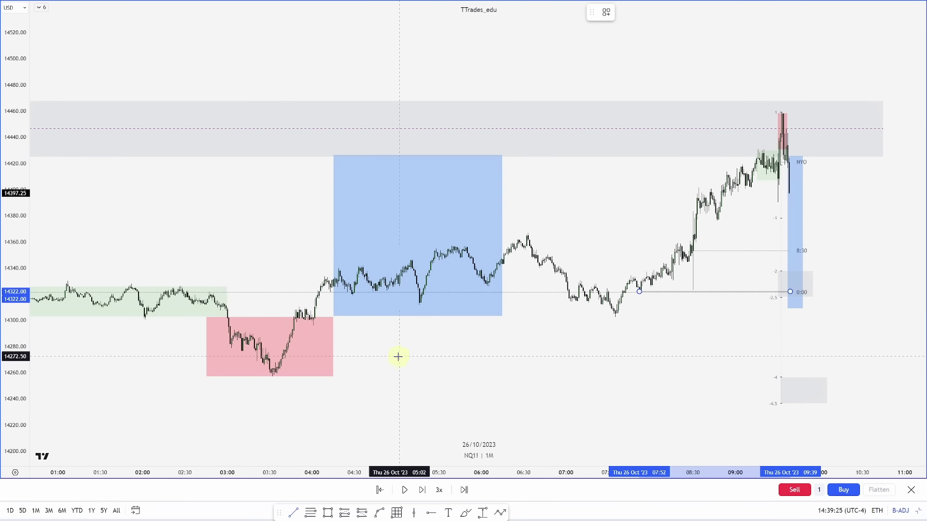
pyautogui.click(272, 376)
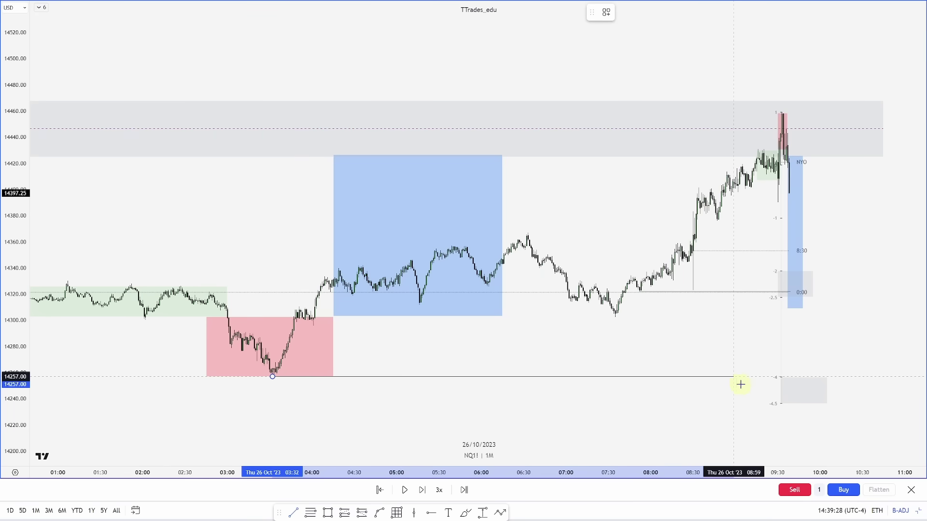
pyautogui.click(824, 381)
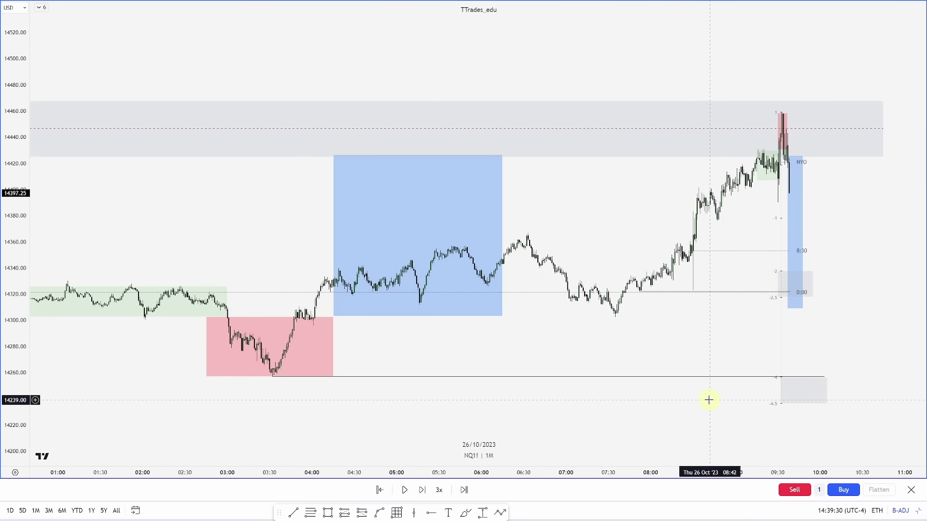
# - Advance the replay to the 09:57 candle and extend the 14322 line to about that candle
pyautogui.scroll(3, 704, 399)
pyautogui.scroll(1, 700, 400)
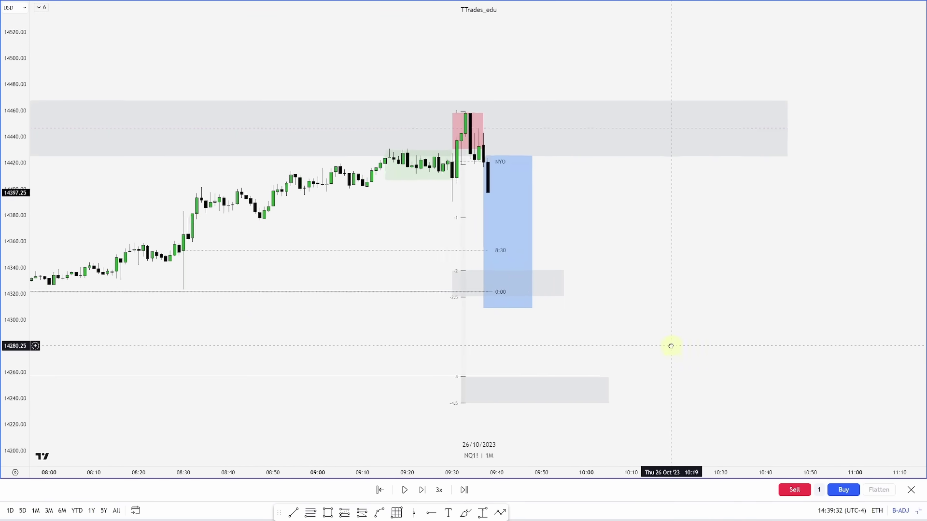
pyautogui.scroll(1, 656, 367)
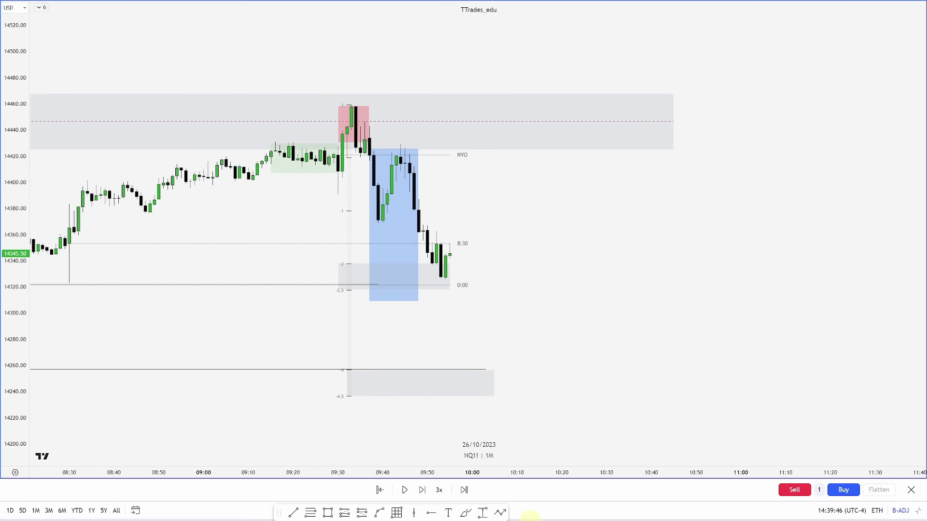
pyautogui.click(377, 287)
pyautogui.click(487, 276)
pyautogui.scroll(-2, 464, 309)
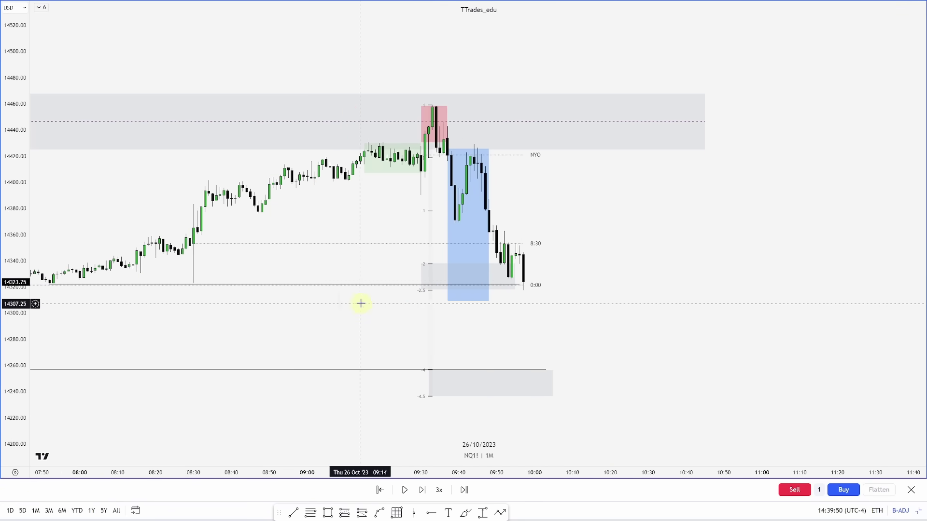
# - With the replay advanced to 11:07, extend the 14257 line to that candle and the -4 to -4.5 zone to about 11:16
pyautogui.scroll(2, 541, 330)
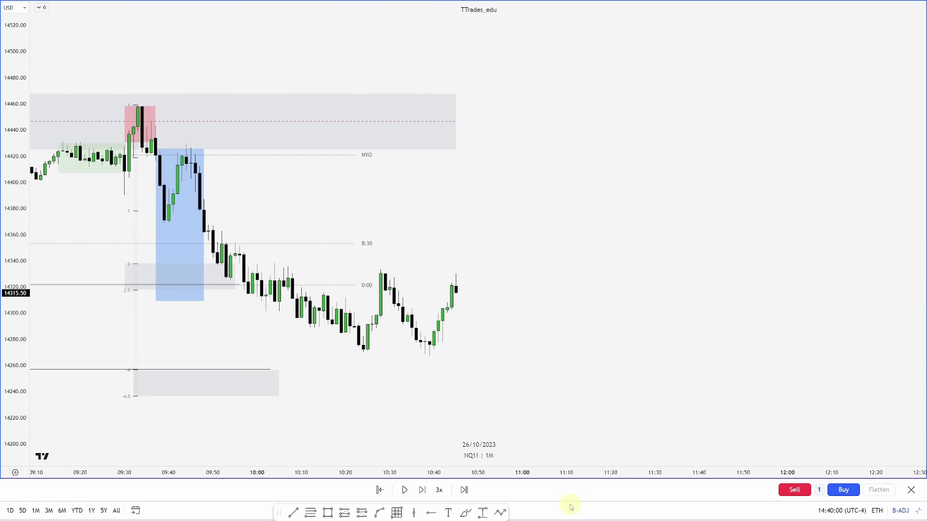
pyautogui.scroll(-2, 436, 406)
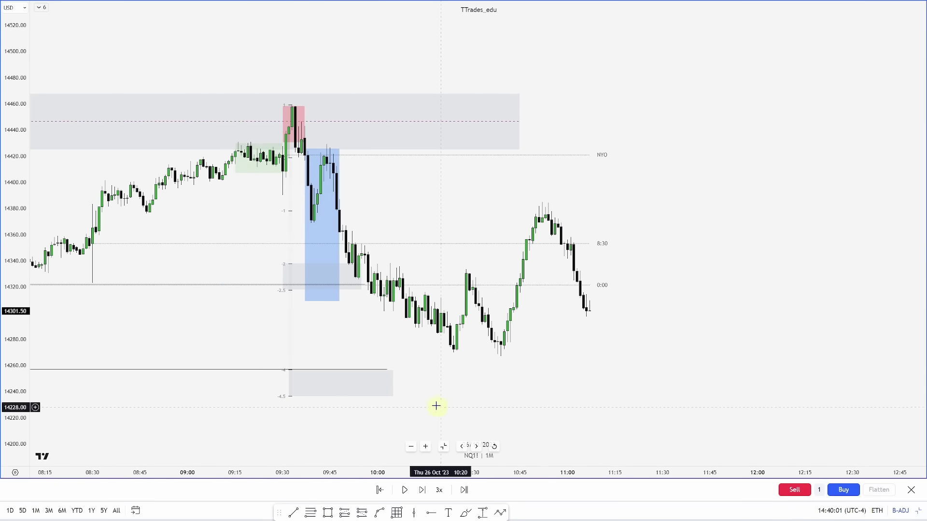
pyautogui.click(387, 370)
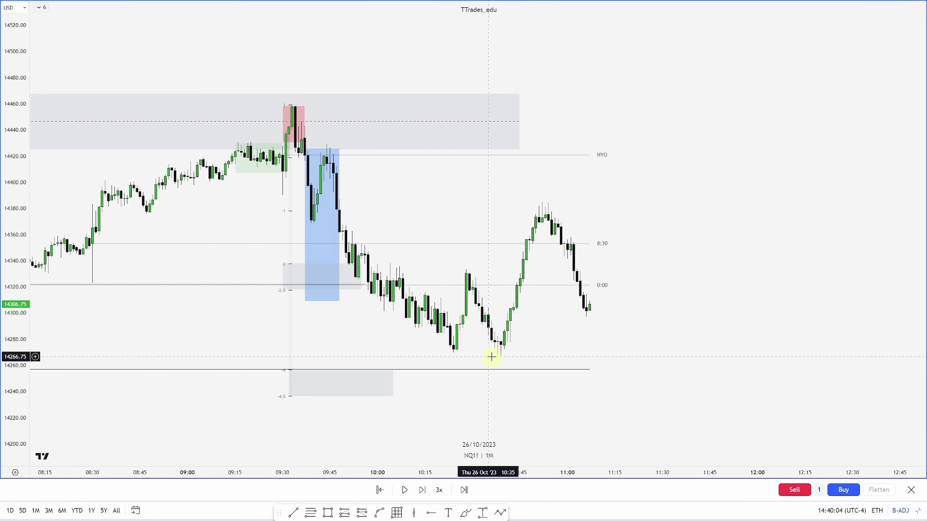
pyautogui.moveTo(394, 384); pyautogui.dragTo(618, 381)
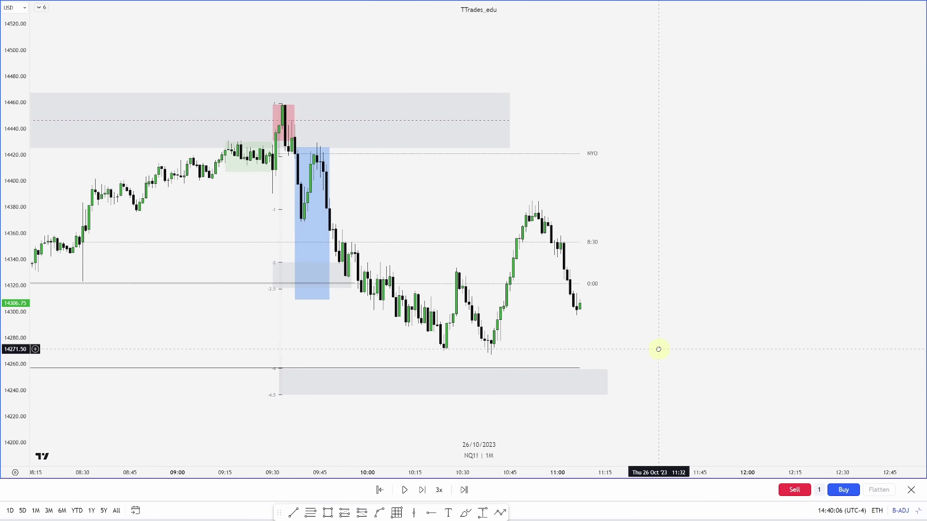
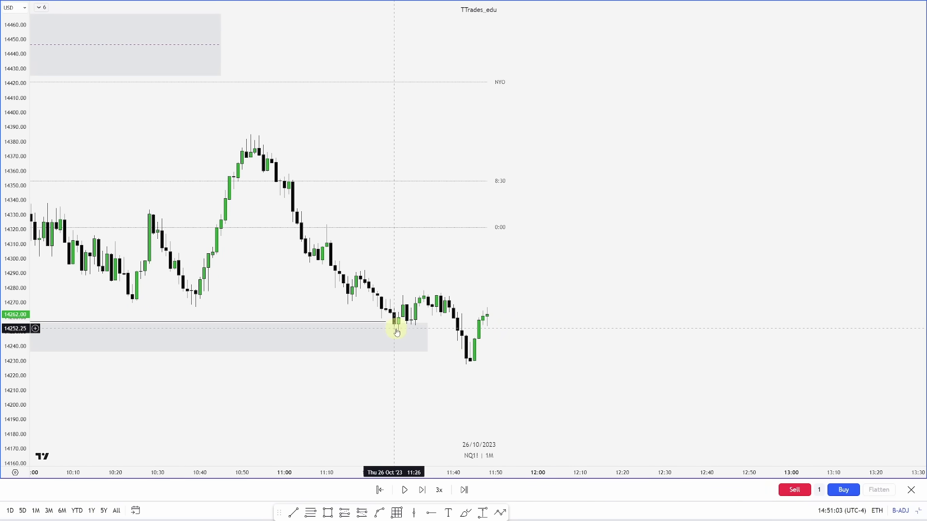
# - Mark the 11:26–11:39 consolidation with a green rectangle and the 11:39–11:48 drop below it with a red rectangle down to about 14227
pyautogui.click(328, 513)
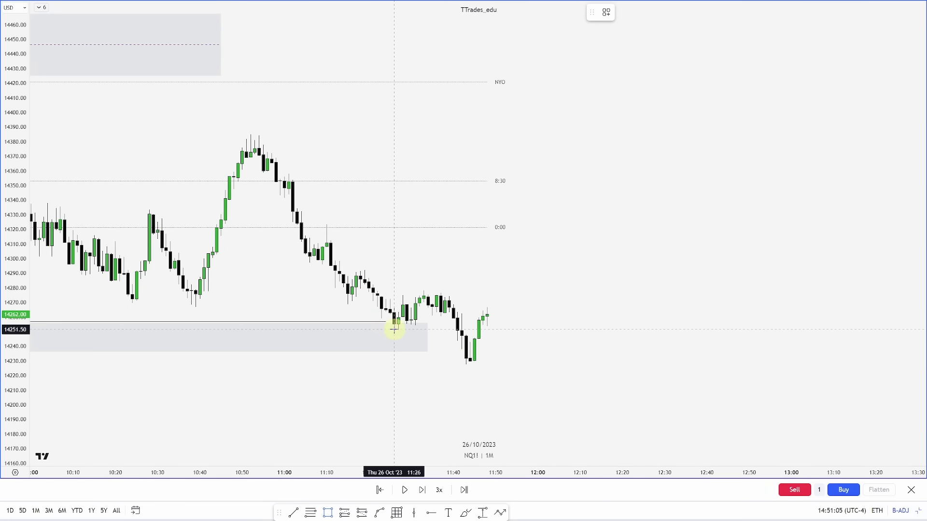
pyautogui.moveTo(395, 329)
pyautogui.mouseDown()
pyautogui.moveTo(408, 300)
pyautogui.moveTo(449, 291)
pyautogui.mouseUp()
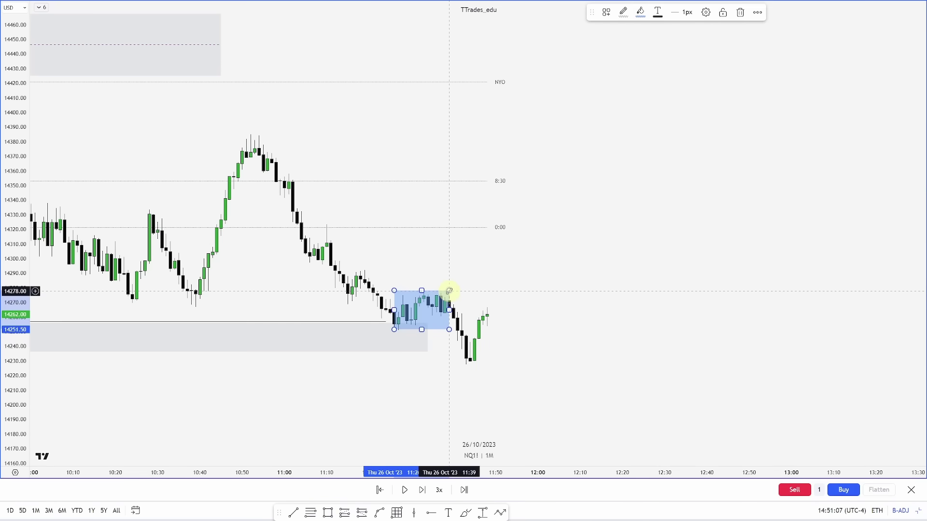
pyautogui.click(606, 12)
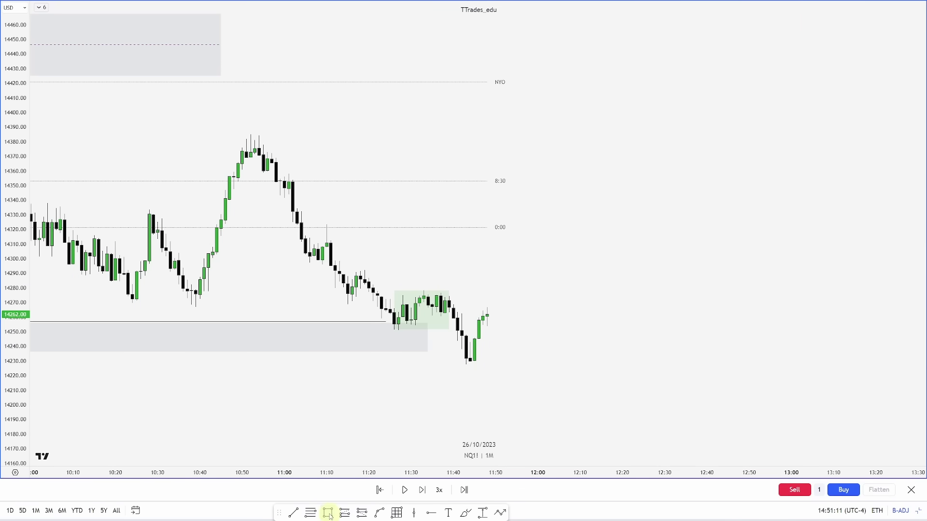
pyautogui.click(327, 513)
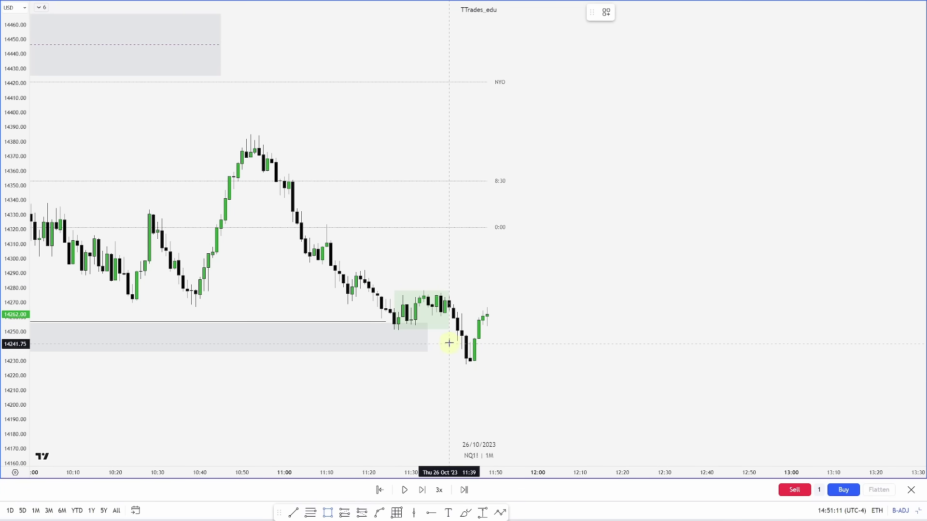
pyautogui.moveTo(449, 332); pyautogui.dragTo(487, 365)
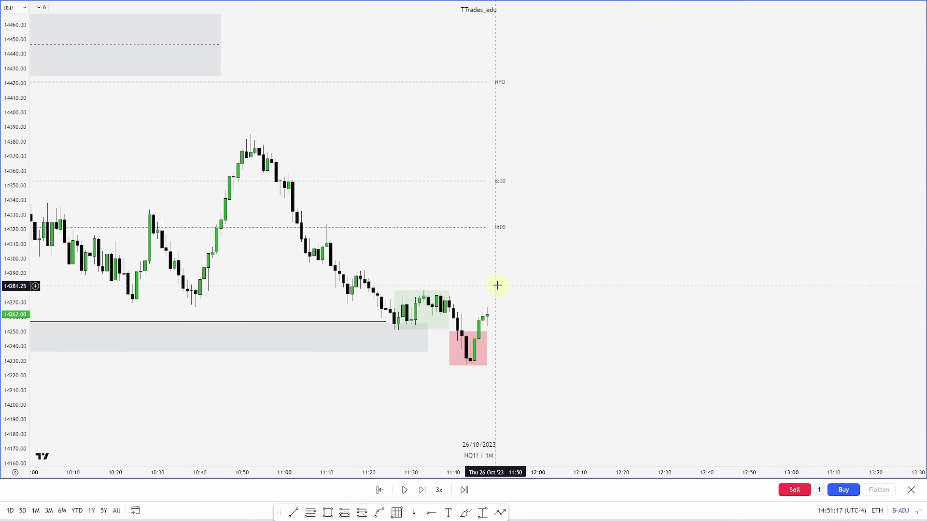
# - Draw horizontal trend lines at 14278.25 from the 11:33 high to 11:49 and at about 14292 from the 11:19 high to 11:48
pyautogui.click(295, 514)
pyautogui.click(423, 290)
pyautogui.click(491, 290)
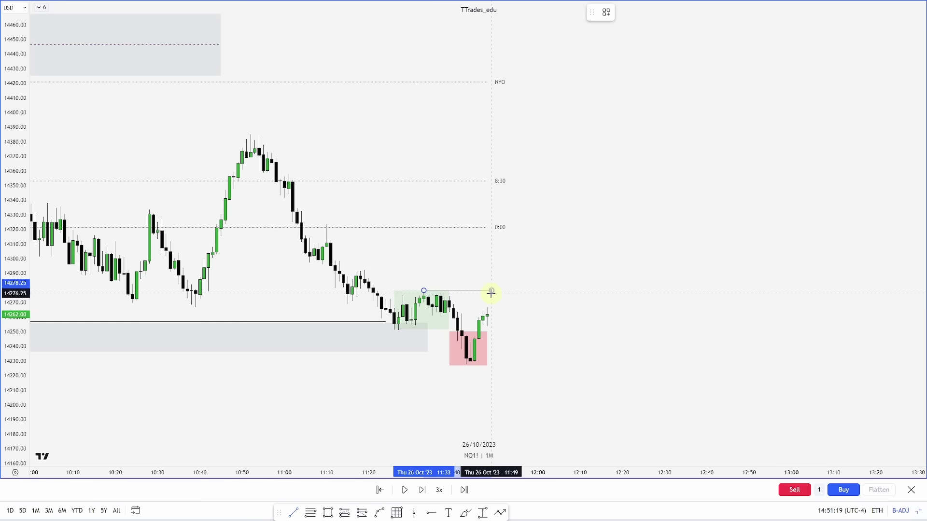
pyautogui.click(364, 271)
pyautogui.click(487, 276)
pyautogui.click(520, 251)
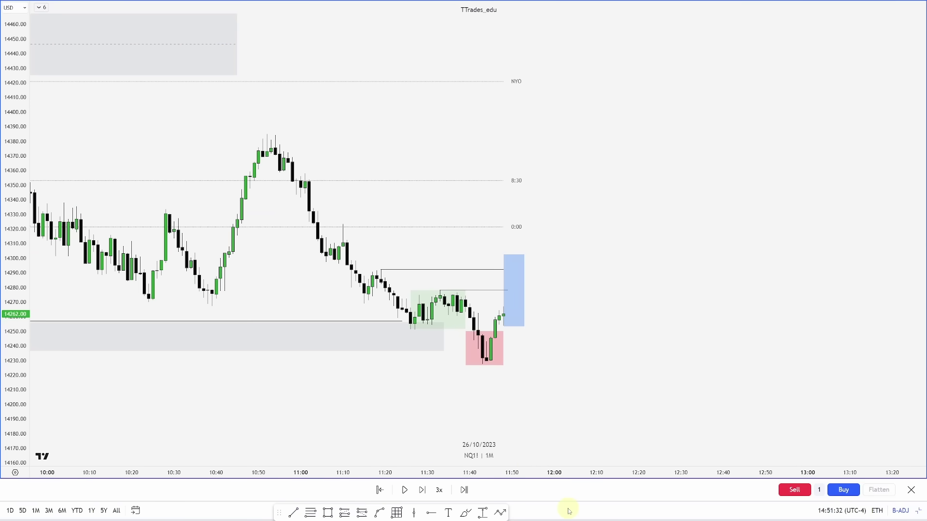
# - Advance the replay to the 12:00 candle and delete the blue rectangle that starts at 11:48
pyautogui.hotkey('shift', 'Right')
pyautogui.hotkey('shift', 'Right')
pyautogui.hotkey('shift', 'Right')
pyautogui.hotkey('shift', 'Right')
pyautogui.hotkey('shift', 'Right')
pyautogui.hotkey('shift', 'Right')
pyautogui.hotkey('shift', 'Right')
pyautogui.hotkey('shift', 'Right')
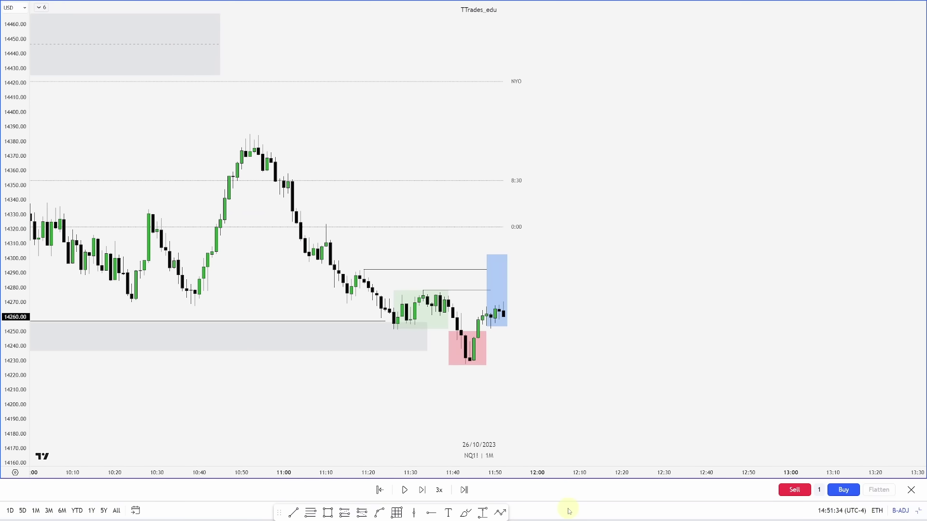
pyautogui.hotkey('shift', 'Right')
pyautogui.hotkey('shift', 'Right')
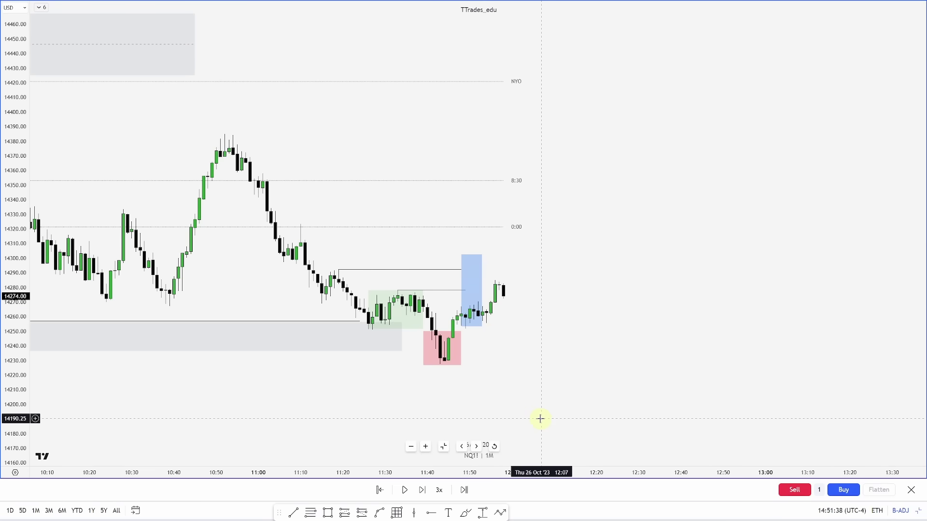
pyautogui.hotkey('shift', 'Right')
pyautogui.hotkey('shift', 'Right')
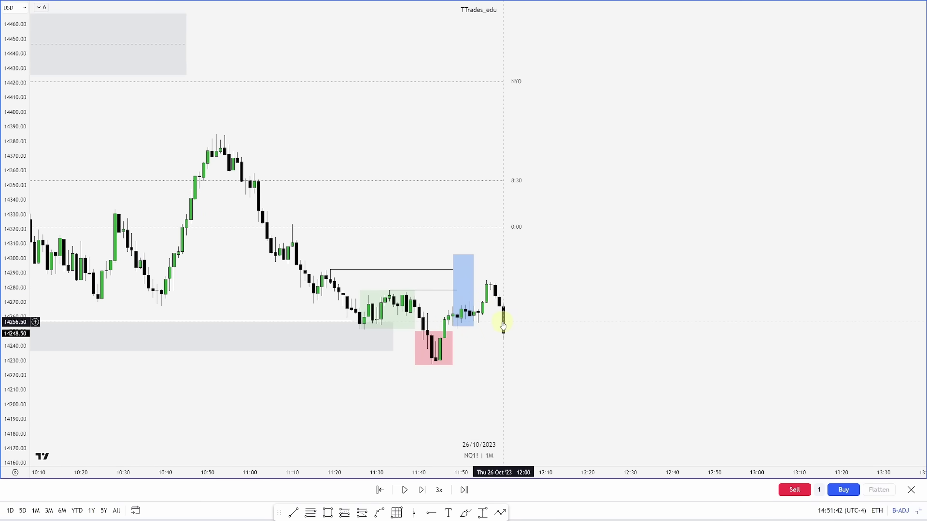
pyautogui.click(465, 297)
pyautogui.press('Delete')
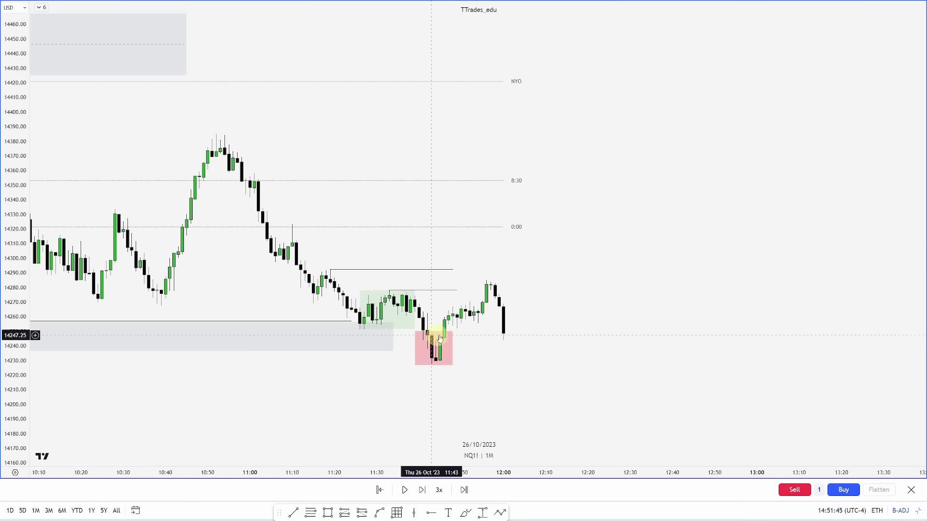
# - Mark the 11:53–12:01 swing high with a red rectangle and the 11:47–11:55 consolidation before it with a green one
pyautogui.scroll(4, 449, 335)
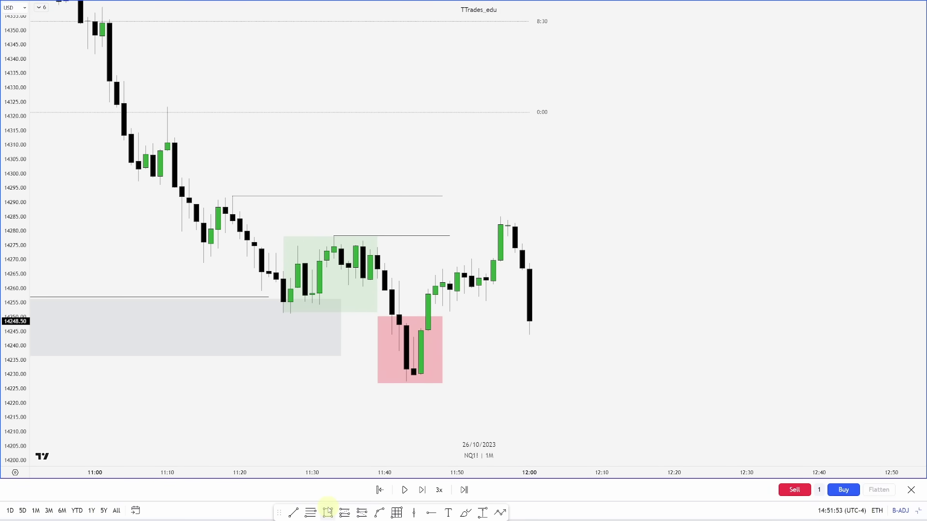
pyautogui.moveTo(479, 215); pyautogui.dragTo(535, 269)
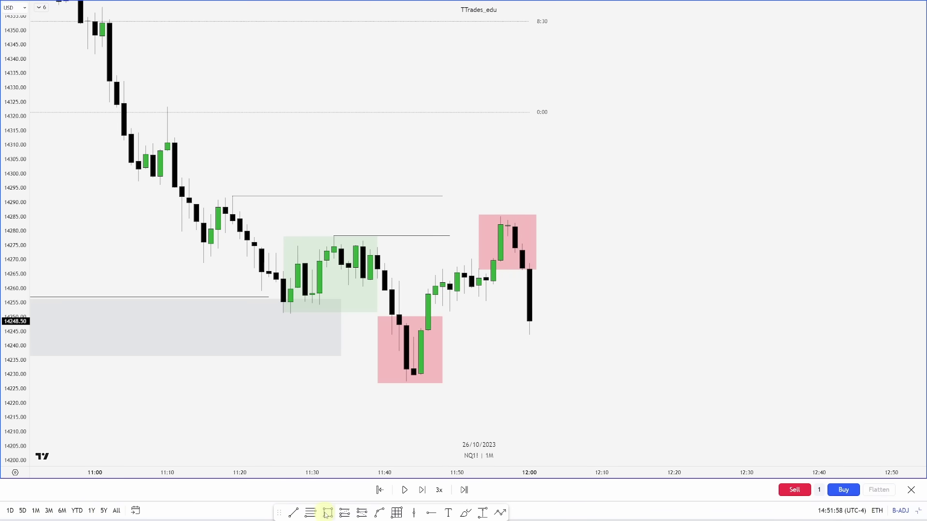
pyautogui.click(328, 512)
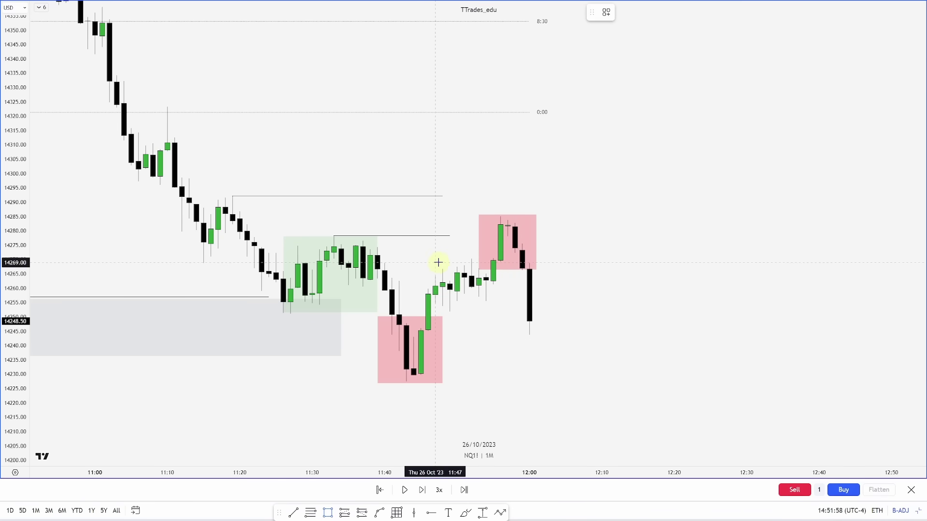
pyautogui.click(493, 308)
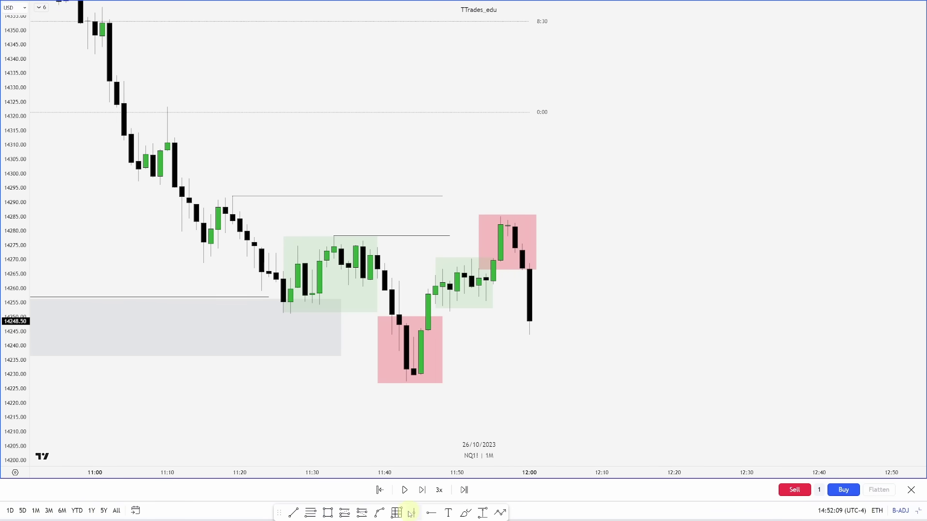
# - Draw a rectangle from 12:00 at 14266.50 to about 12:05 at 14225.25 and apply the blue template to it
pyautogui.click(329, 513)
pyautogui.click(529, 270)
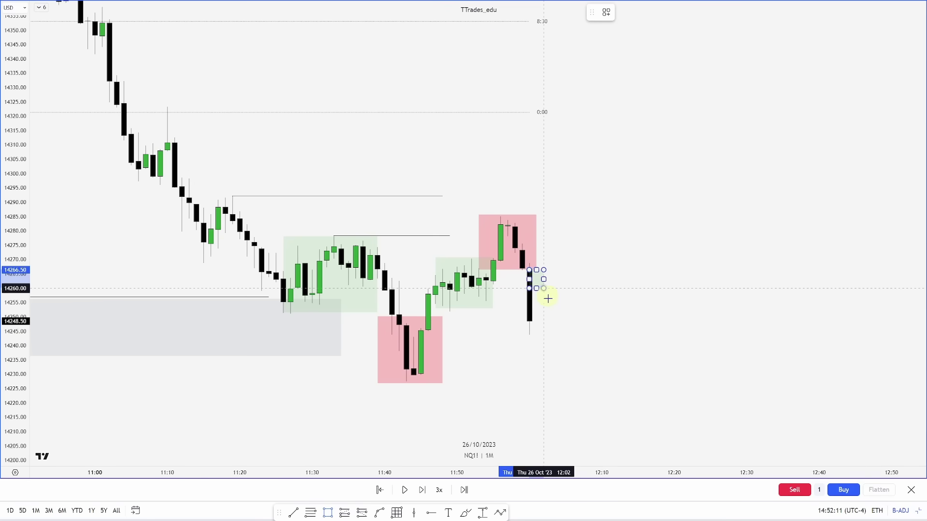
pyautogui.click(566, 388)
pyautogui.rightClick(566, 388)
pyautogui.moveTo(634, 320)
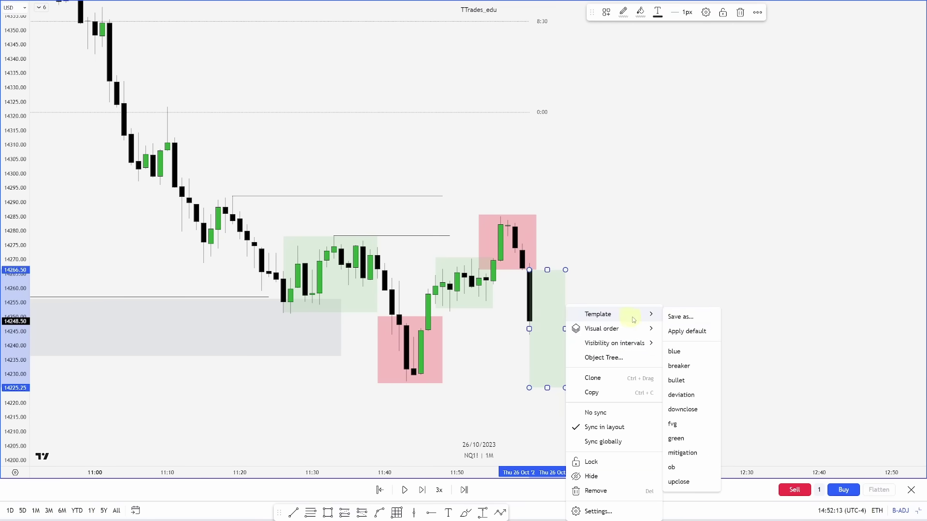
pyautogui.click(684, 357)
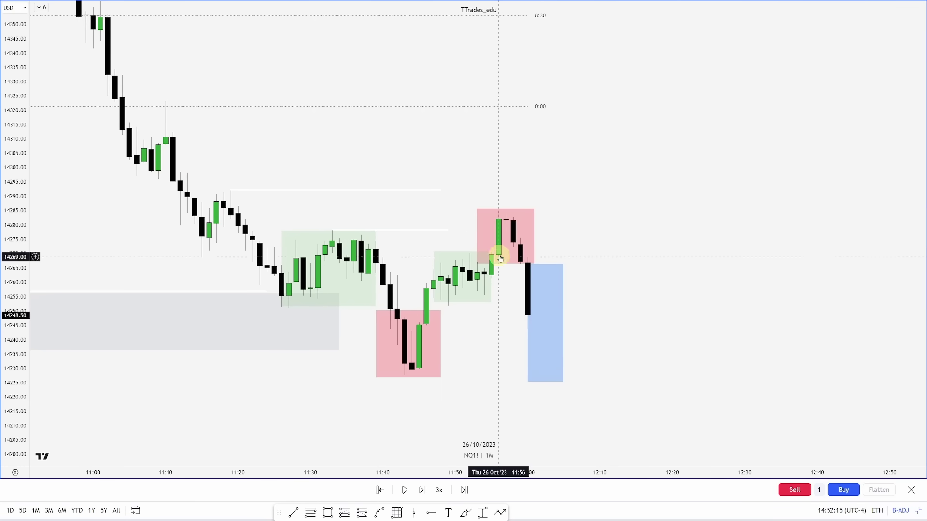
# - Draw a Fibonacci projection from the 11:56 high at 14285 down to 14255.50 at the 11:54 candle
pyautogui.click(311, 513)
pyautogui.click(510, 214)
pyautogui.click(483, 293)
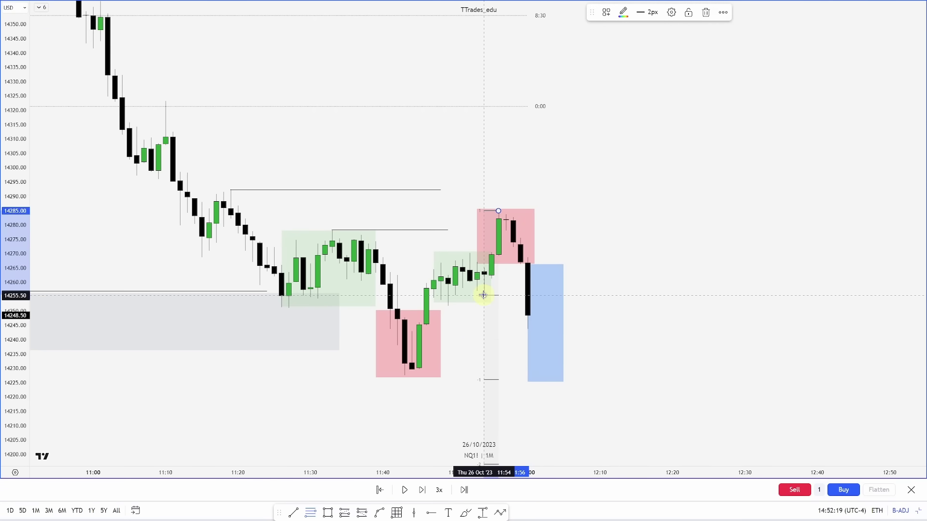
# - Advance the replay to about the 13:09 candle to follow price through the projected -1 to -4 levels
pyautogui.moveTo(15, 256); pyautogui.dragTo(16, 360)
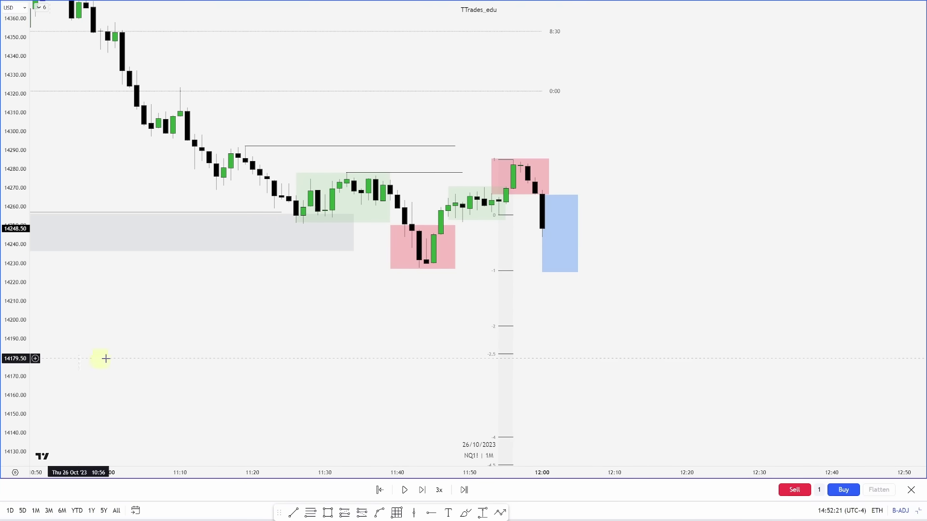
pyautogui.scroll(-2, 338, 371)
pyautogui.moveTo(368, 372); pyautogui.dragTo(300, 346)
pyautogui.hotkey('shift', 'Right')
pyautogui.hotkey('shift', 'Right')
pyautogui.hotkey('shift', 'Right')
pyautogui.hotkey('shift', 'Right')
pyautogui.hotkey('shift', 'Right')
pyautogui.hotkey('shift', 'Right')
pyautogui.hotkey('shift', 'Right')
pyautogui.hotkey('shift', 'Right')
pyautogui.hotkey('shift', 'Right')
pyautogui.hotkey('shift', 'Right')
pyautogui.hotkey('shift', 'Right')
pyautogui.hotkey('shift', 'Right')
pyautogui.hotkey('shift', 'Right')
pyautogui.hotkey('shift', 'Right')
pyautogui.hotkey('shift', 'Right')
pyautogui.hotkey('shift', 'Right')
pyautogui.hotkey('shift', 'Right')
pyautogui.hotkey('shift', 'Right')
pyautogui.hotkey('shift', 'Right')
pyautogui.hotkey('shift', 'Right')
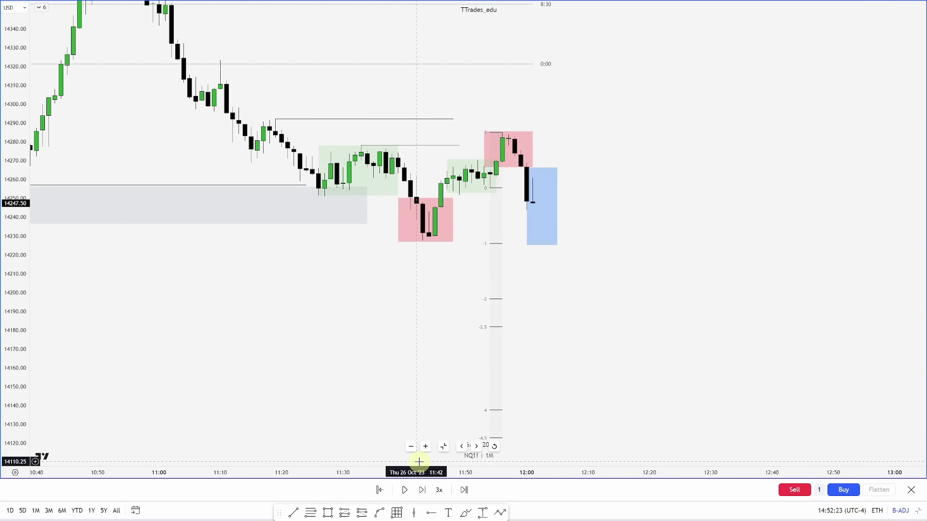
pyautogui.hotkey('shift', 'Right')
pyautogui.hotkey('shift', 'Right')
pyautogui.hotkey('shift', 'Right')
pyautogui.hotkey('shift', 'Right')
pyautogui.hotkey('shift', 'Right')
pyautogui.hotkey('shift', 'Right')
pyautogui.hotkey('shift', 'Right')
pyautogui.hotkey('shift', 'Right')
pyautogui.hotkey('shift', 'Right')
pyautogui.hotkey('shift', 'Right')
pyautogui.hotkey('shift', 'Right')
pyautogui.hotkey('shift', 'Right')
pyautogui.hotkey('shift', 'Right')
pyautogui.hotkey('shift', 'Right')
pyautogui.hotkey('shift', 'Right')
pyautogui.hotkey('shift', 'Right')
pyautogui.hotkey('shift', 'Right')
pyautogui.hotkey('shift', 'Right')
pyautogui.hotkey('shift', 'Right')
pyautogui.hotkey('shift', 'Right')
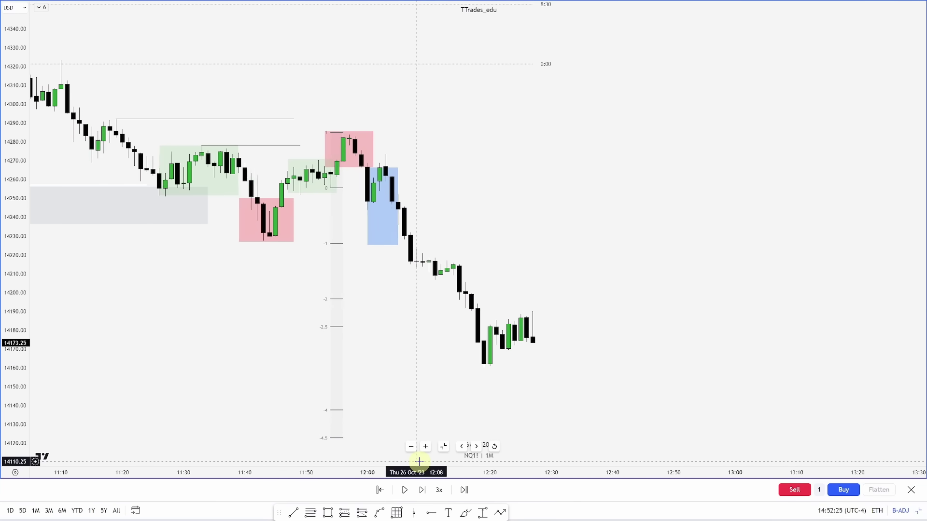
pyautogui.hotkey('shift', 'Right')
pyautogui.hotkey('shift', 'Right')
pyautogui.hotkey('shift', 'Right')
pyautogui.hotkey('shift', 'Right')
pyautogui.hotkey('shift', 'Right')
pyautogui.hotkey('shift', 'Right')
pyautogui.hotkey('shift', 'Right')
pyautogui.hotkey('shift', 'Right')
pyautogui.hotkey('shift', 'Right')
pyautogui.hotkey('shift', 'Right')
pyautogui.hotkey('shift', 'Right')
pyautogui.hotkey('shift', 'Right')
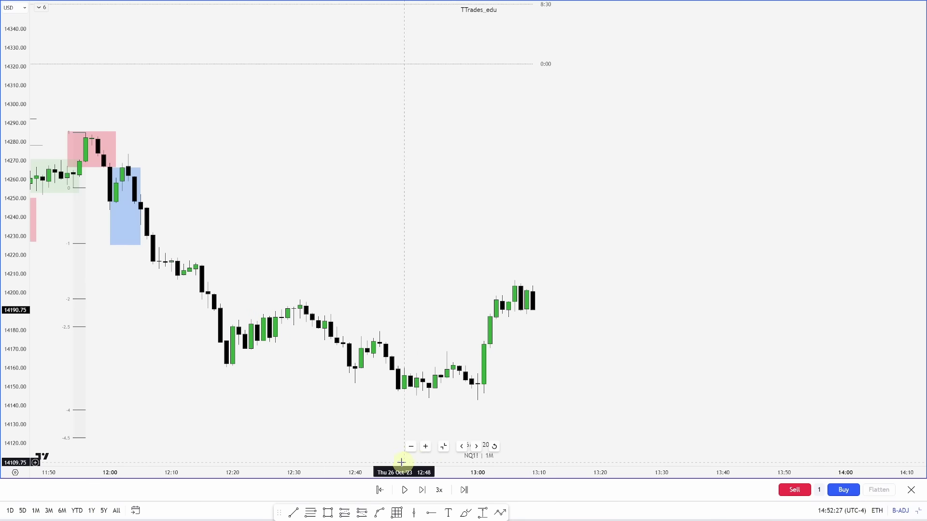
# - Extend the 14278.25 trend line to about the 11:55 candle
pyautogui.moveTo(357, 410); pyautogui.dragTo(639, 405)
pyautogui.scroll(-1, 476, 318)
pyautogui.moveTo(477, 309); pyautogui.dragTo(502, 378)
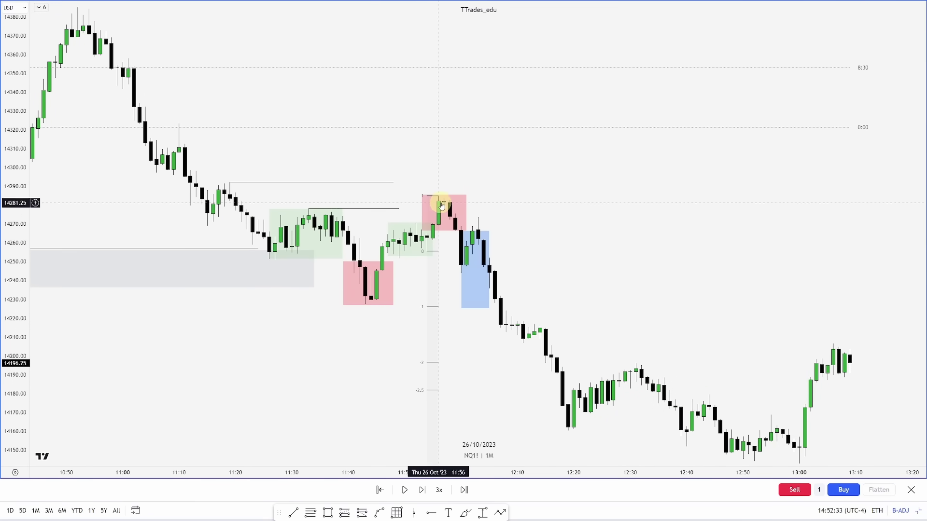
pyautogui.click(428, 241)
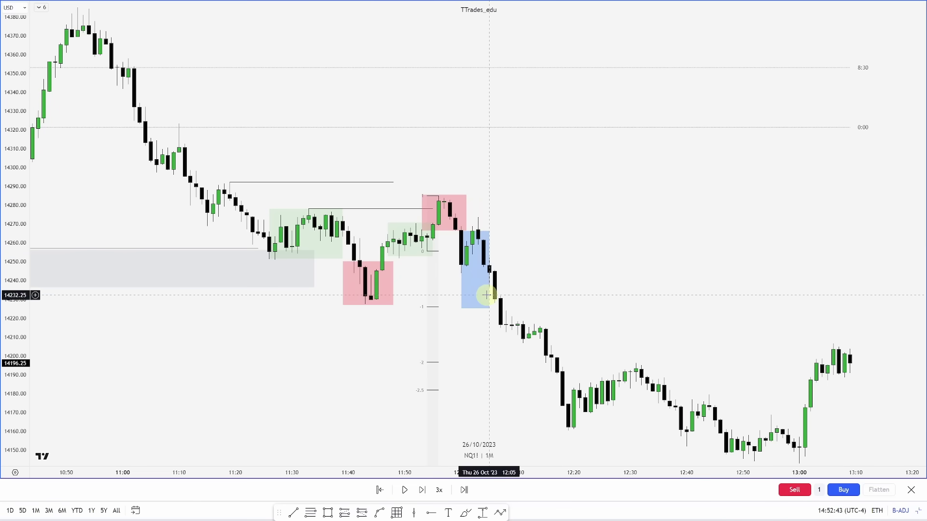
pyautogui.scroll(-2, 483, 241)
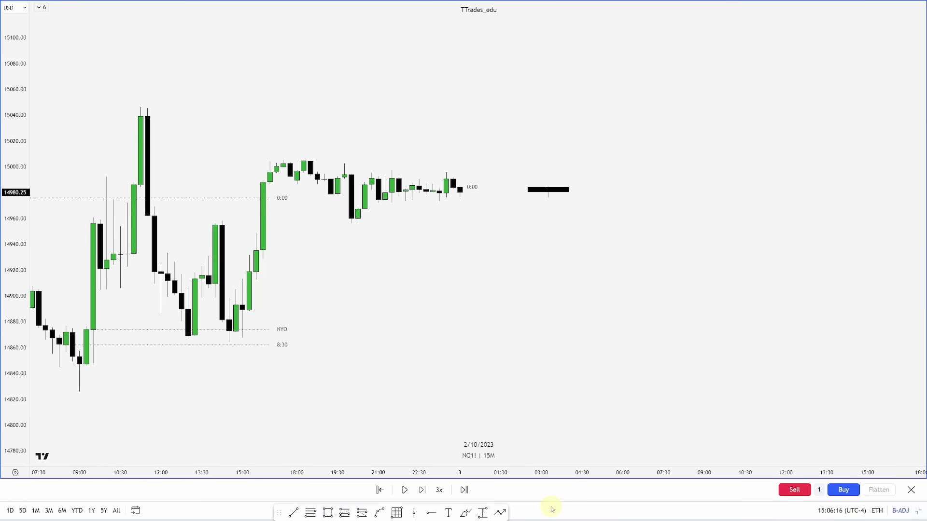
# - Advance the 15-minute replay of 3 October 2023 from midnight to the 05:15 candle
pyautogui.hotkey('shift', 'Right')
pyautogui.hotkey('shift', 'Right')
pyautogui.hotkey('shift', 'Right')
pyautogui.hotkey('shift', 'Right')
pyautogui.hotkey('shift', 'Right')
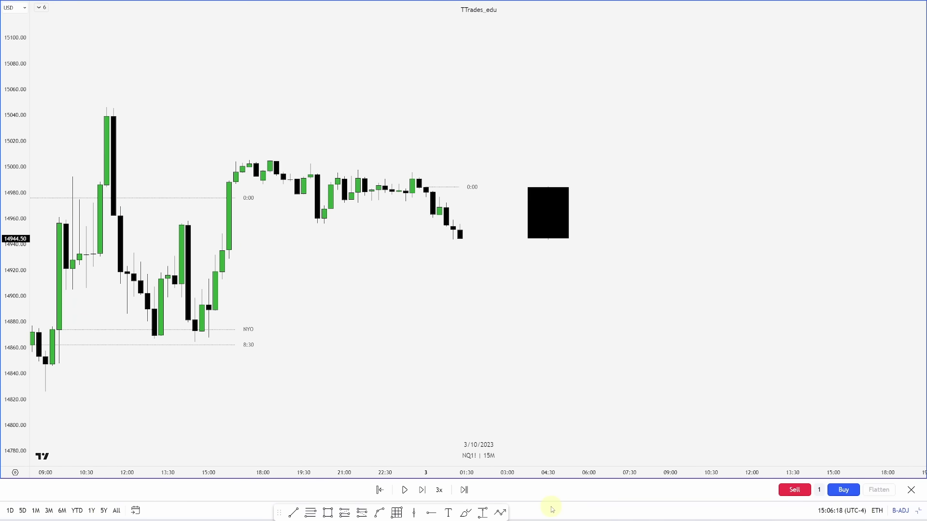
pyautogui.hotkey('shift', 'Right')
pyautogui.hotkey('shift', 'Right')
pyautogui.hotkey('shift', 'Right')
pyautogui.hotkey('shift', 'Right')
pyautogui.hotkey('shift', 'Right')
pyautogui.hotkey('shift', 'Right')
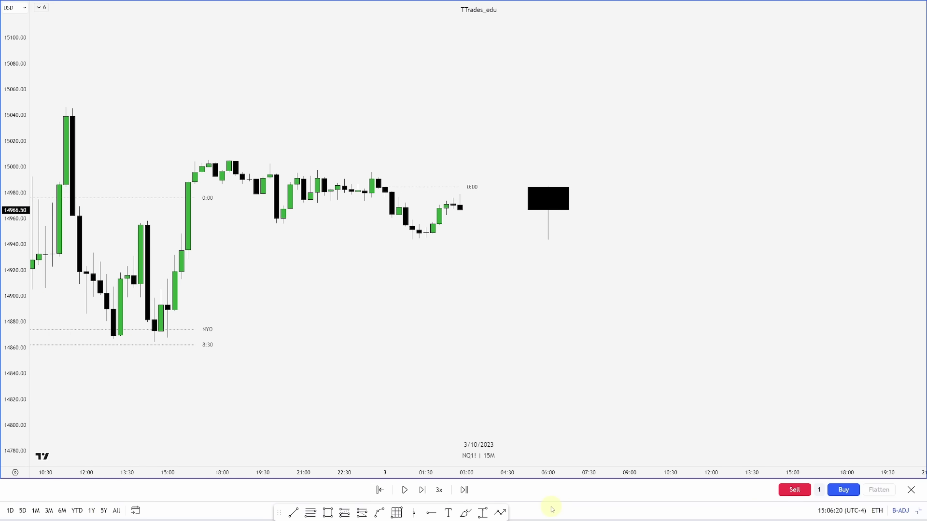
pyautogui.hotkey('shift', 'Right')
pyautogui.hotkey('shift', 'Right')
pyautogui.hotkey('shift', 'Right')
pyautogui.hotkey('shift', 'Right')
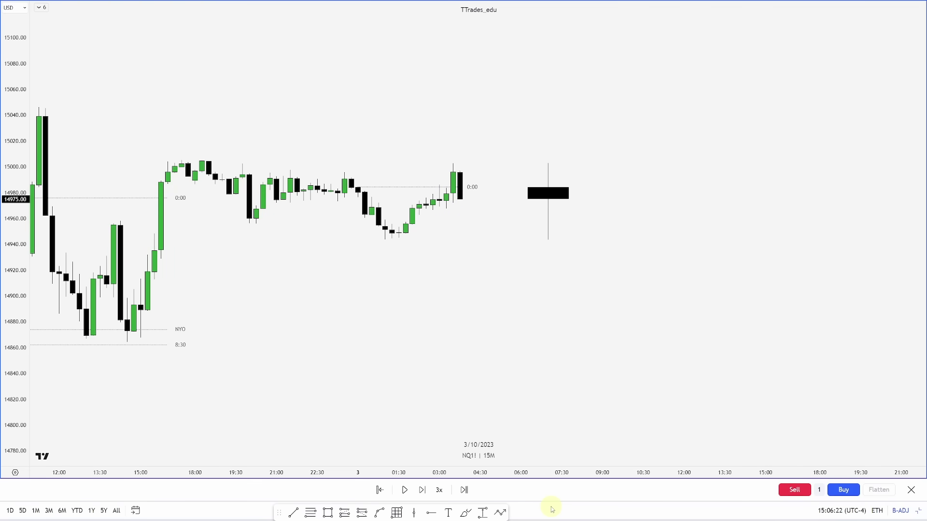
pyautogui.hotkey('shift', 'Right')
pyautogui.hotkey('shift', 'Right')
pyautogui.hotkey('shift', 'Right')
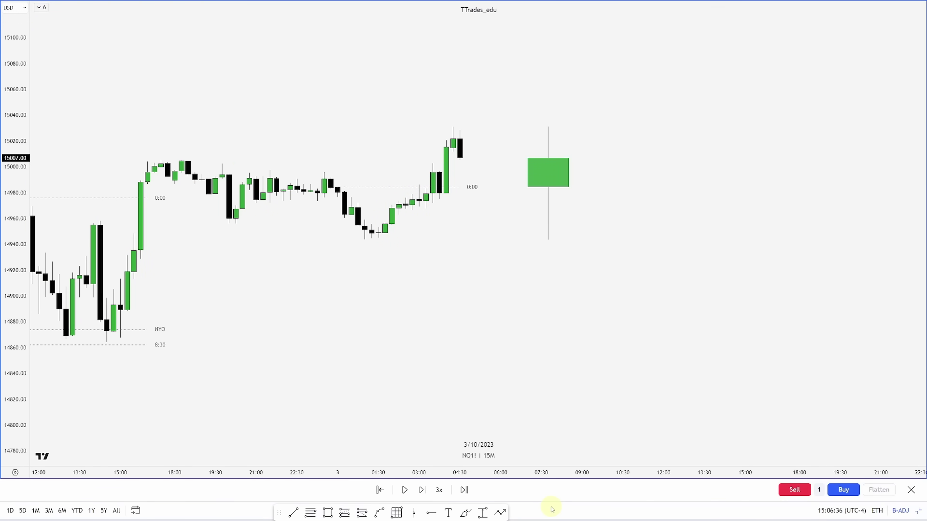
pyautogui.hotkey('shift', 'Right')
pyautogui.hotkey('shift', 'Right')
pyautogui.hotkey('shift', 'Right')
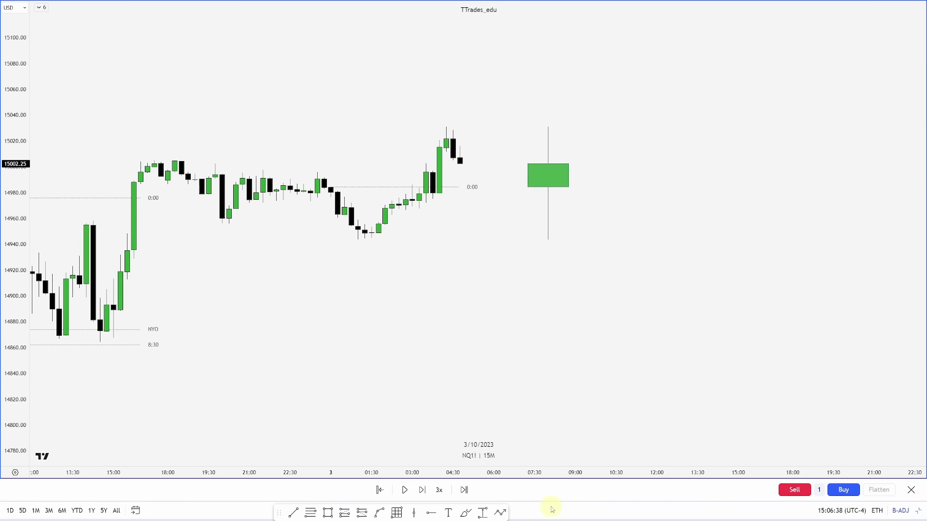
pyautogui.hotkey('shift', 'Right')
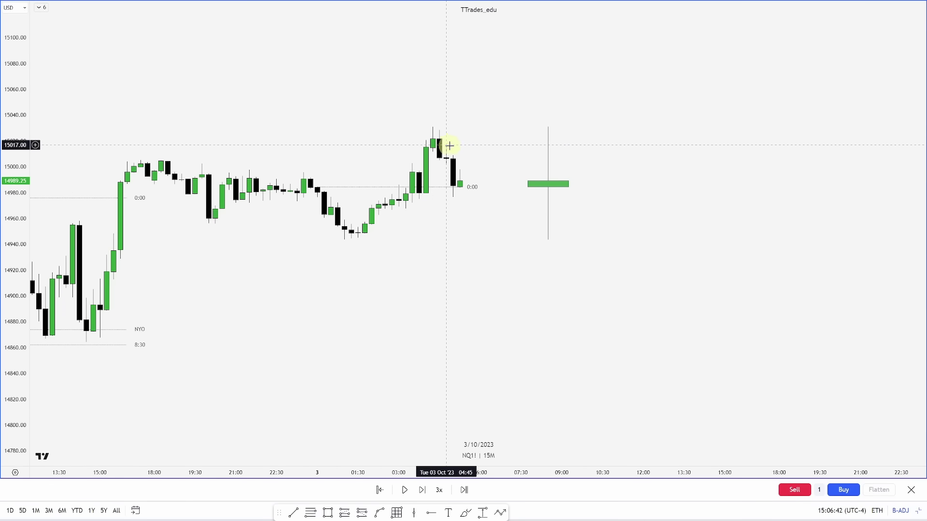
# - Mark the 03:15–05:30 swing high with a red rectangle and draw a horizontal line at 15005.25 from the 16:30 high to about 04:00
pyautogui.click(328, 513)
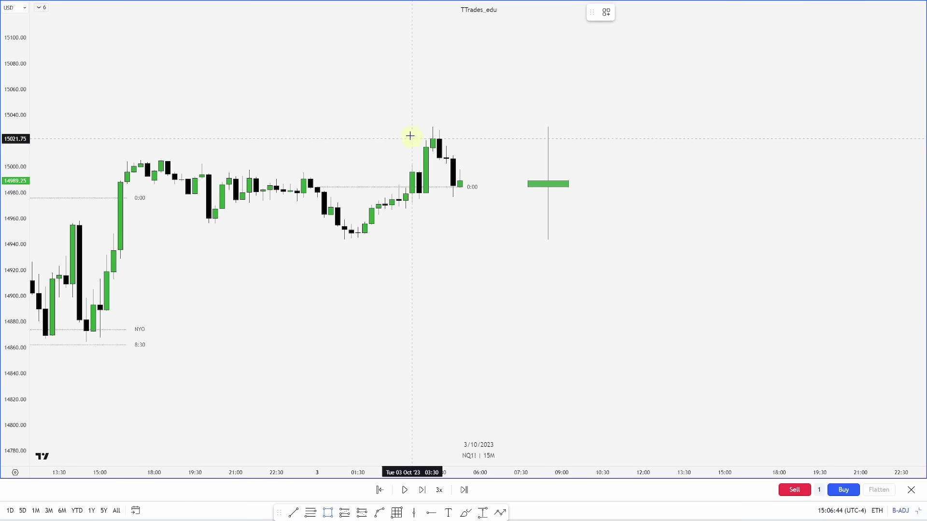
pyautogui.moveTo(406, 124); pyautogui.dragTo(466, 174)
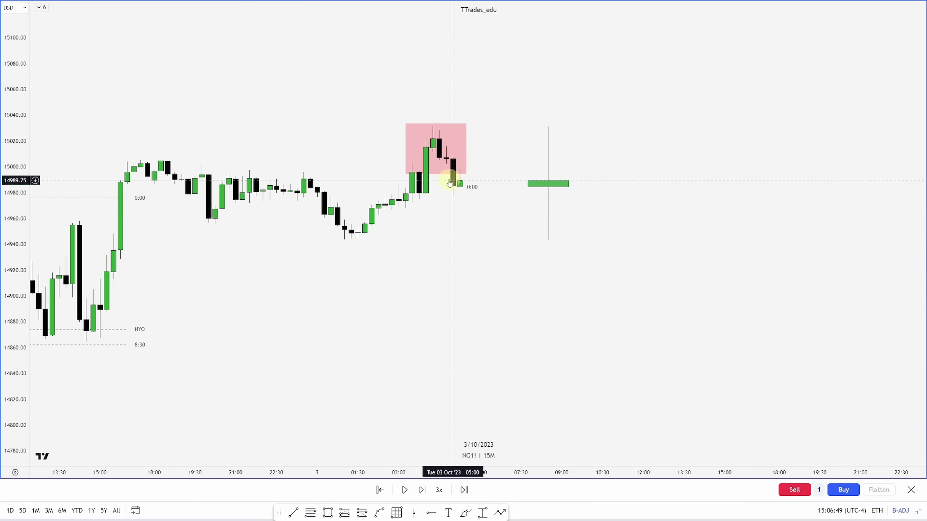
pyautogui.click(293, 512)
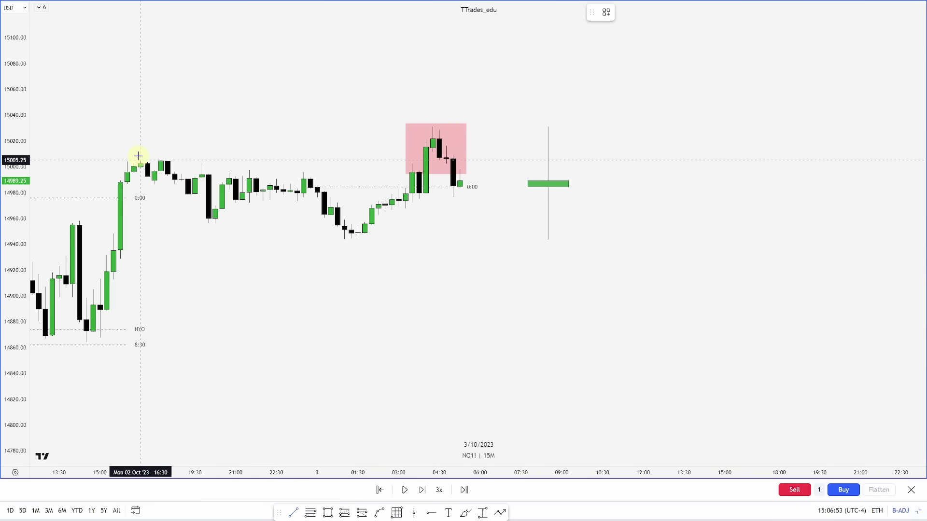
pyautogui.click(140, 160)
pyautogui.click(424, 160)
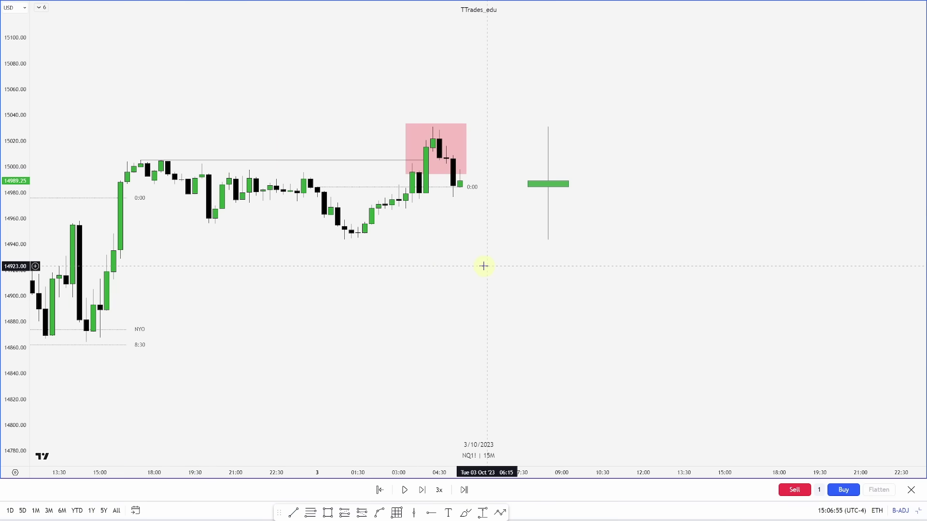
# - Raise the lower edge of the red rectangle to the trend line at about 15005
pyautogui.click(436, 164)
pyautogui.click(481, 160)
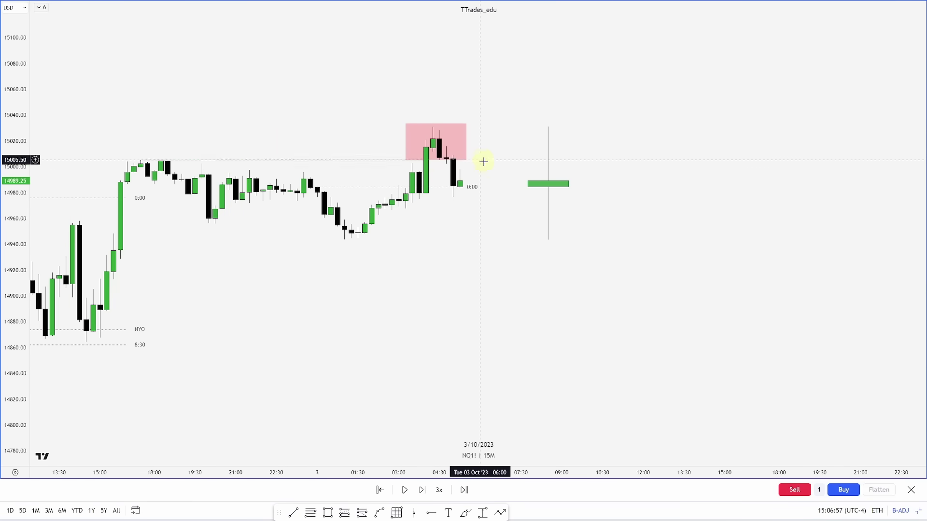
# - Mark the accumulation range with a green rectangle from 16:30 on 2 October to 03:15, spanning about 15005 down to 14944
pyautogui.click(327, 513)
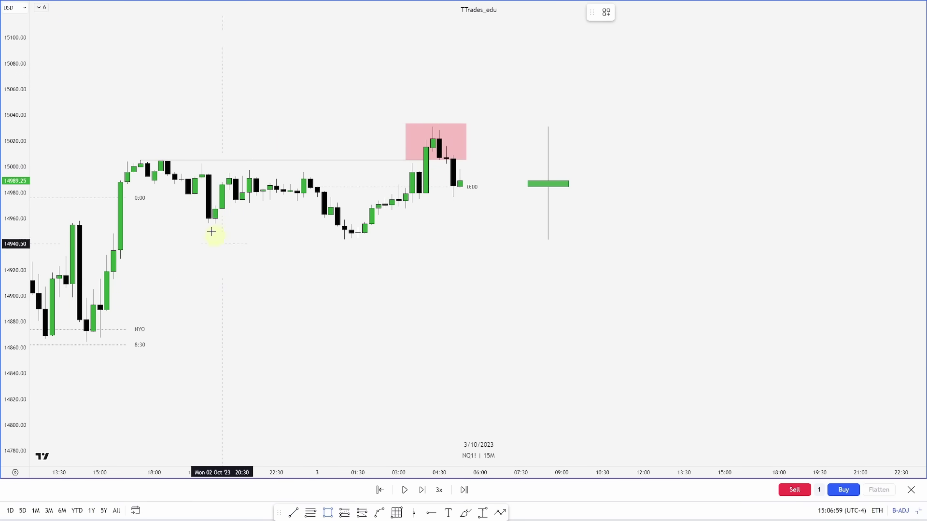
pyautogui.moveTo(140, 160); pyautogui.dragTo(406, 240)
pyautogui.click(510, 335)
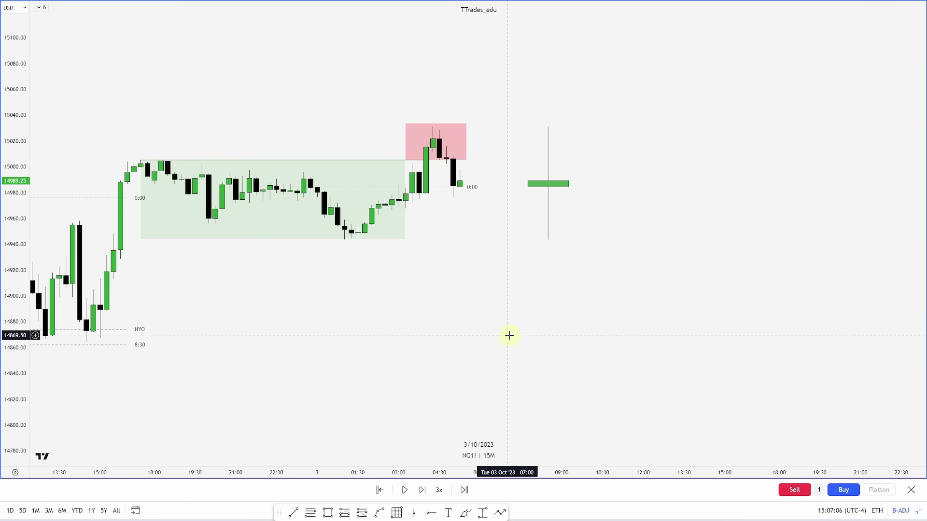
# - Draw a Fibonacci projection from the 04:15 swing high at 15031 down to about 14975 at 03:45
pyautogui.moveTo(496, 337); pyautogui.dragTo(473, 333)
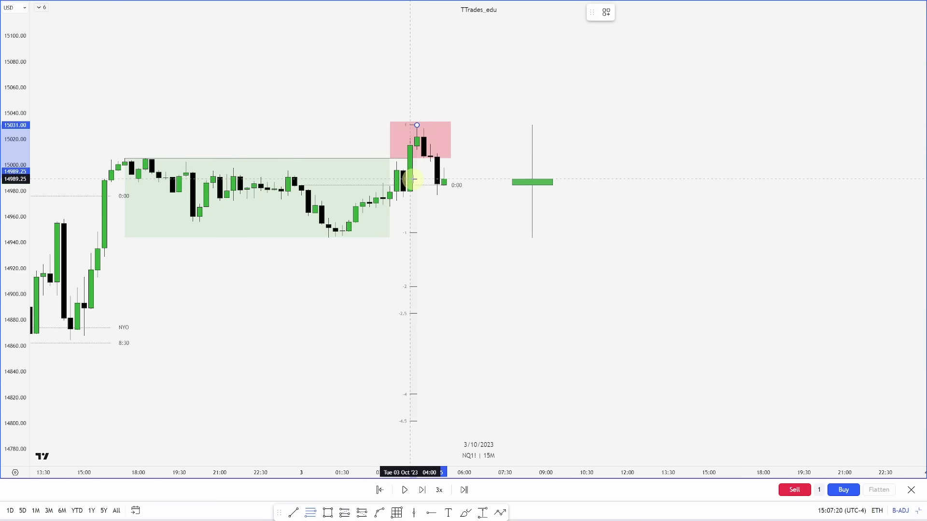
pyautogui.click(404, 198)
pyautogui.click(435, 221)
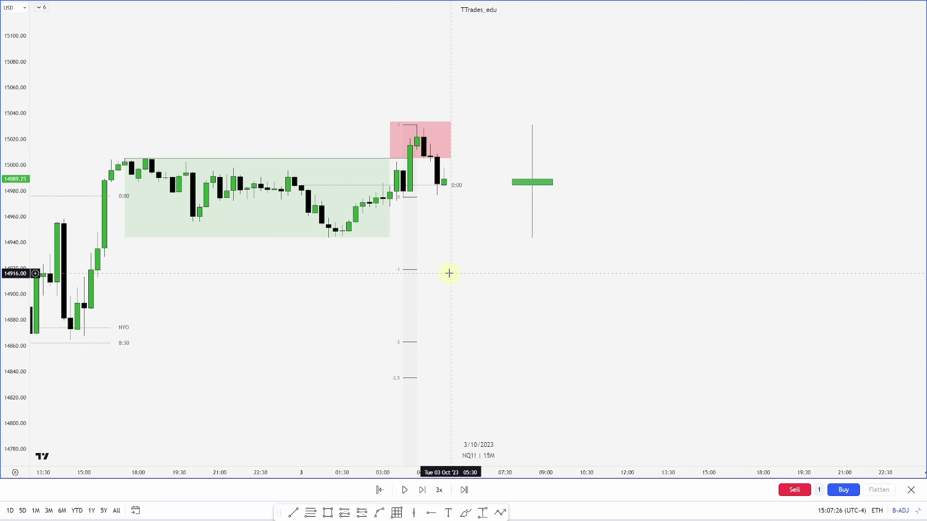
# - Draw grey target rectangles from 03:45: -2 to -2.5 levels ending at 07:00, and -4 level down to 14729.75 ending at 09:00
pyautogui.moveTo(449, 271); pyautogui.dragTo(441, 219)
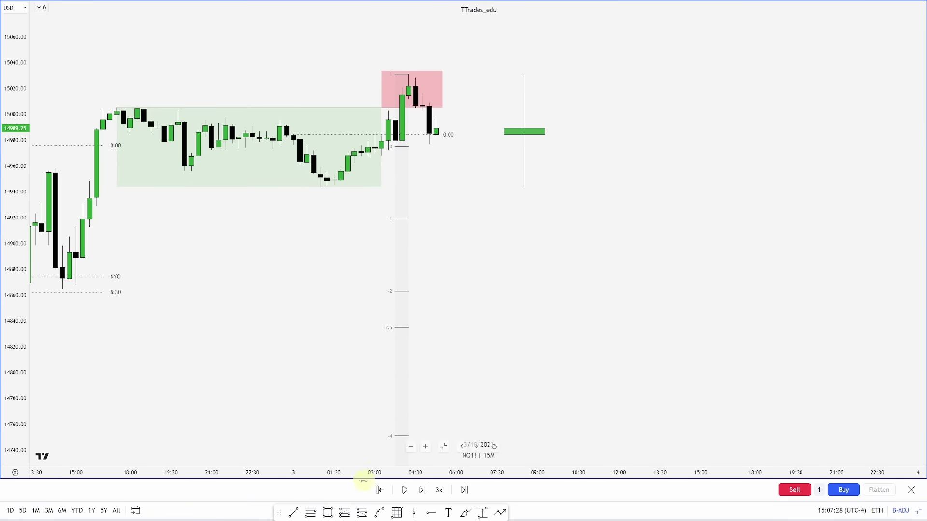
pyautogui.click(328, 513)
pyautogui.click(395, 292)
pyautogui.click(328, 513)
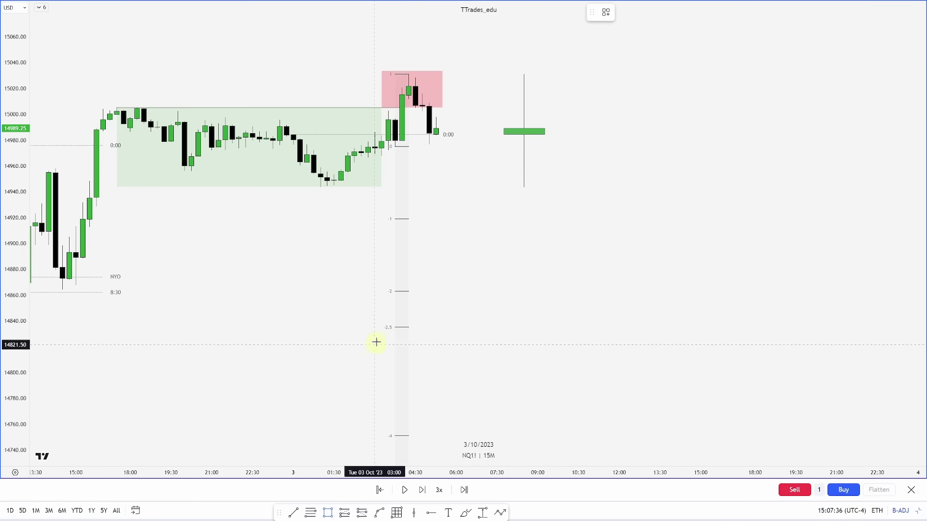
pyautogui.click(394, 292)
pyautogui.moveTo(410, 312); pyautogui.dragTo(483, 328)
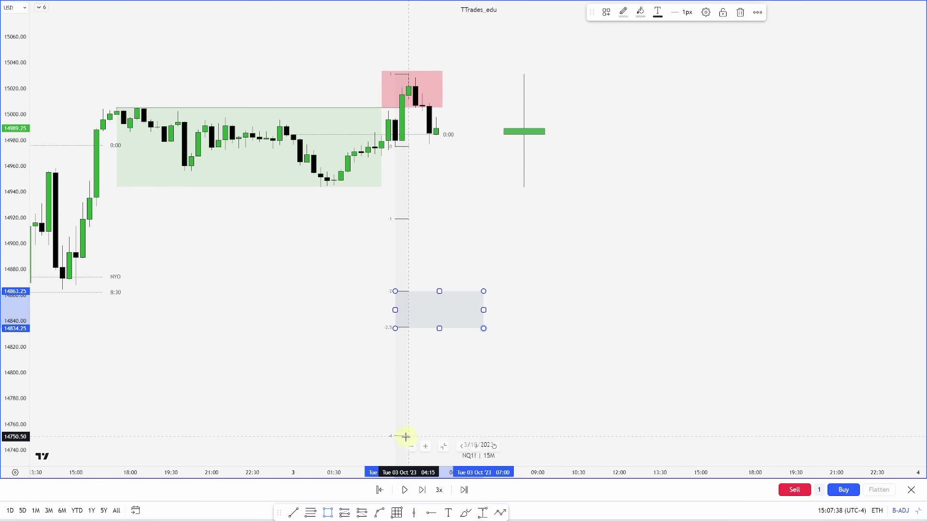
pyautogui.moveTo(395, 436); pyautogui.dragTo(537, 463)
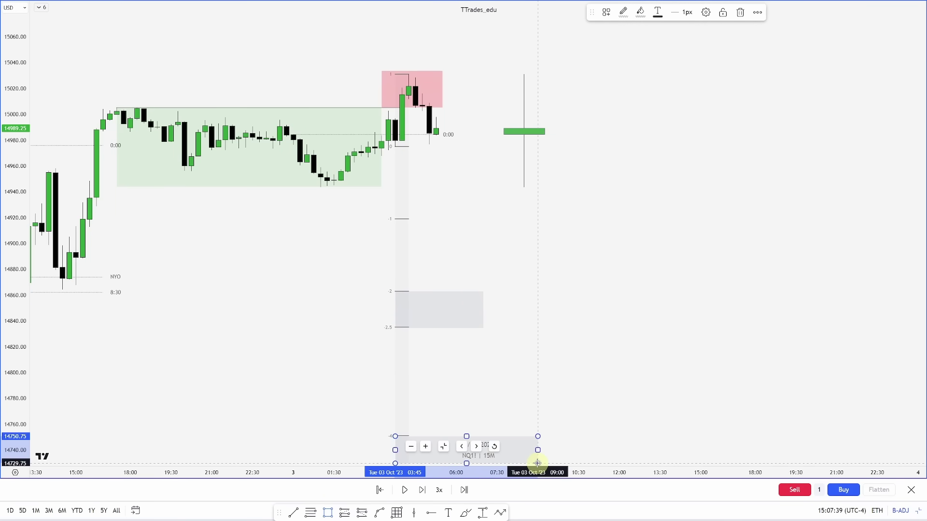
pyautogui.click(552, 381)
# - Draw a rectangle over 10:30–12:00 from 15004.75 down to 14729.50 and colour it blue with a saved template
pyautogui.moveTo(567, 376); pyautogui.dragTo(546, 350)
pyautogui.click(329, 515)
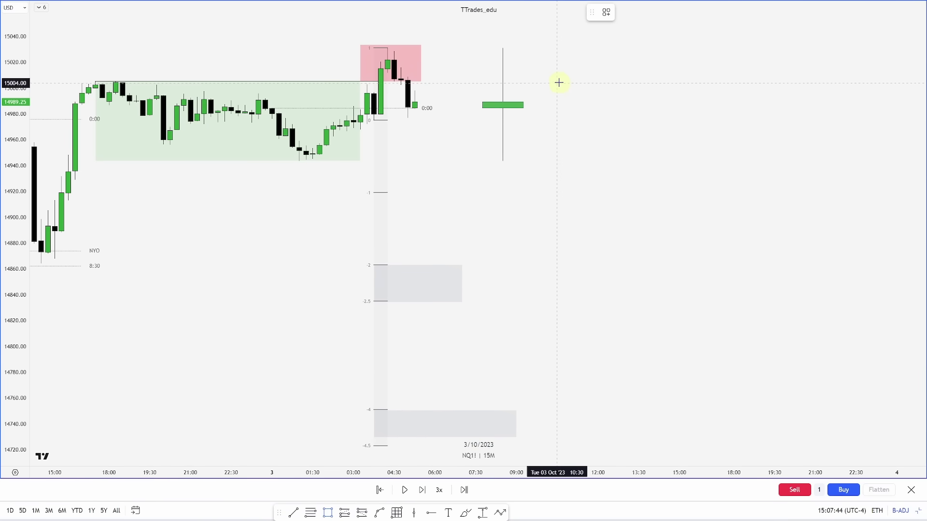
pyautogui.moveTo(558, 82)
pyautogui.mouseDown()
pyautogui.moveTo(594, 284)
pyautogui.moveTo(598, 437)
pyautogui.mouseUp()
pyautogui.rightClick(599, 260)
pyautogui.moveTo(621, 269)
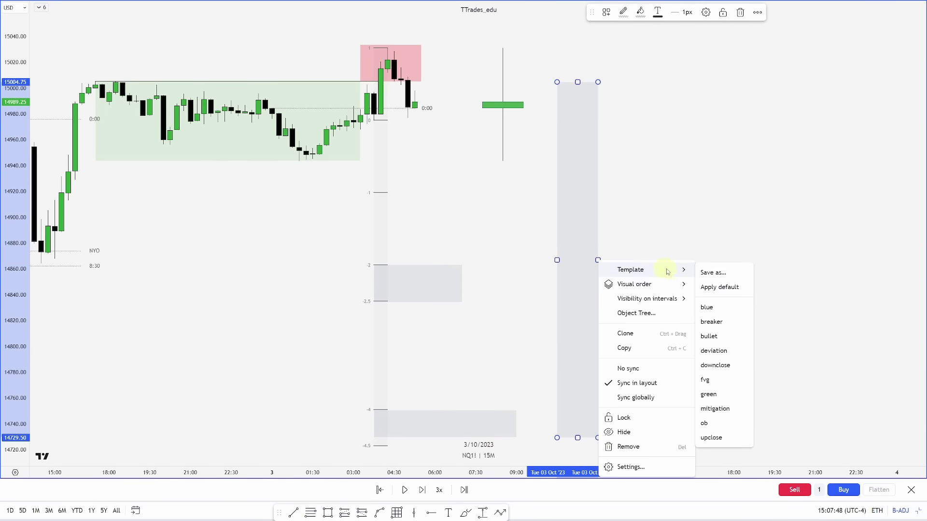
pyautogui.click(715, 322)
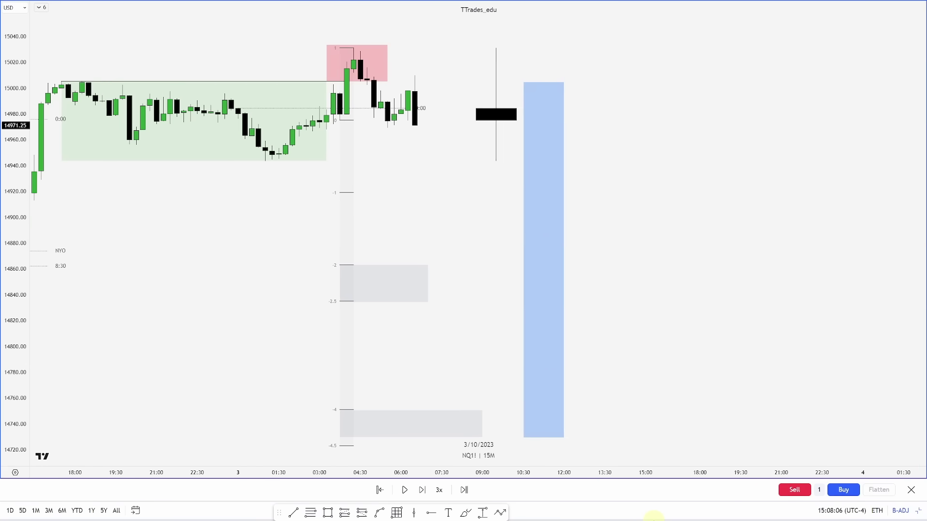
# - Extend the horizontal line at 15005.25 to about 06:45 and the -2 to -2.5 target rectangle to the 08:30 candle
pyautogui.click(292, 82)
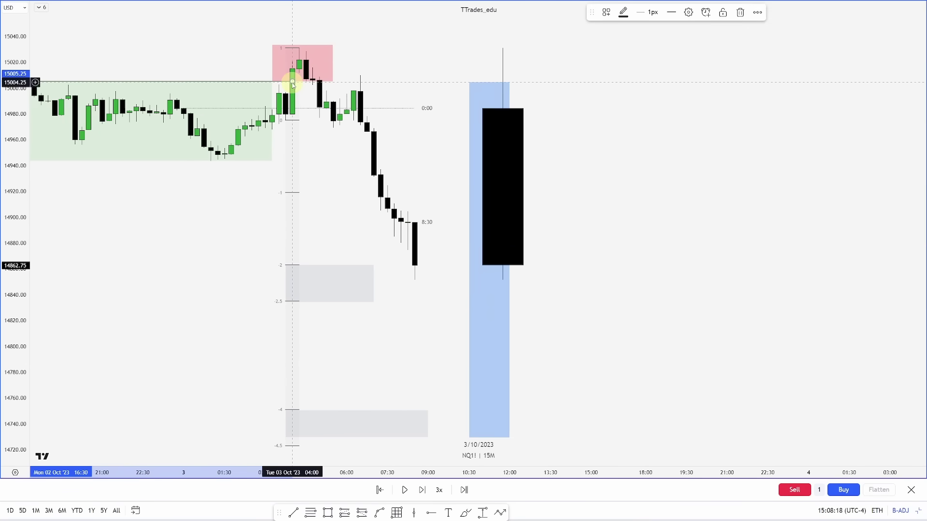
pyautogui.moveTo(292, 82); pyautogui.dragTo(368, 83)
pyautogui.click(385, 74)
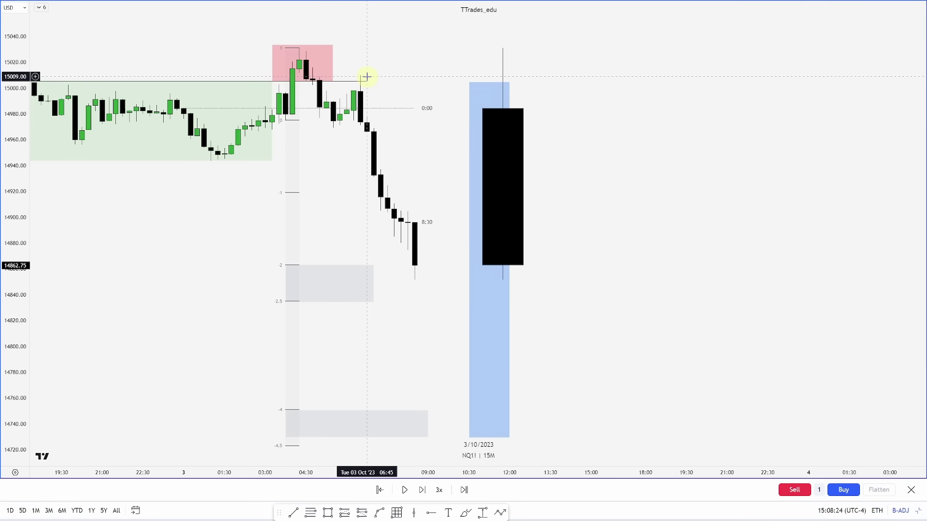
pyautogui.click(414, 282)
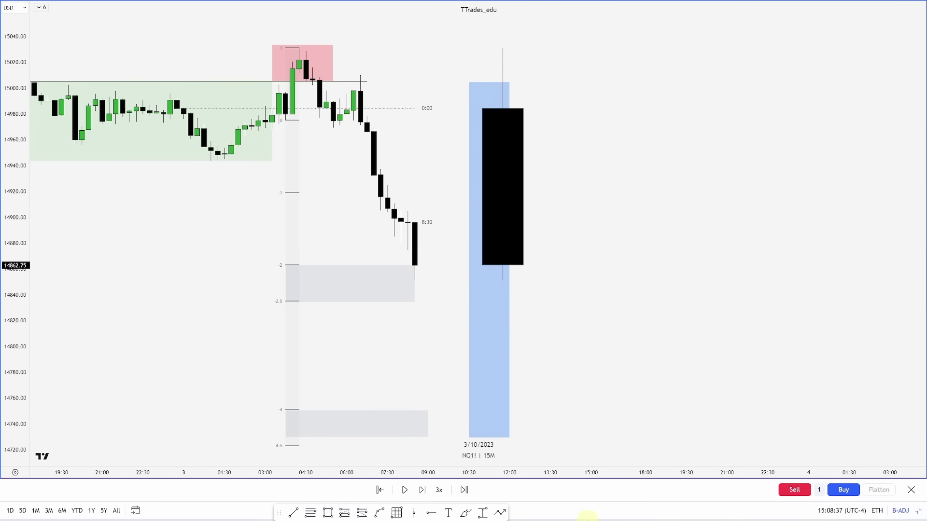
# - Advance the 15-minute replay of 3 October from the 08:30 candle to the 13:30 candle
pyautogui.hotkey('shift', 'Right')
pyautogui.hotkey('shift', 'Right')
pyautogui.hotkey('shift', 'Right')
pyautogui.hotkey('shift', 'Right')
pyautogui.hotkey('shift', 'Right')
pyautogui.hotkey('shift', 'Right')
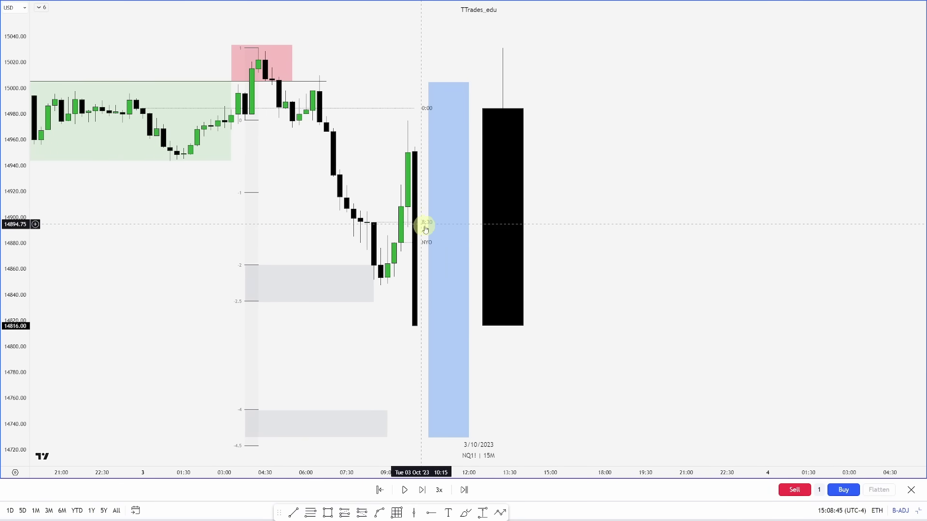
pyautogui.moveTo(557, 386); pyautogui.dragTo(559, 356)
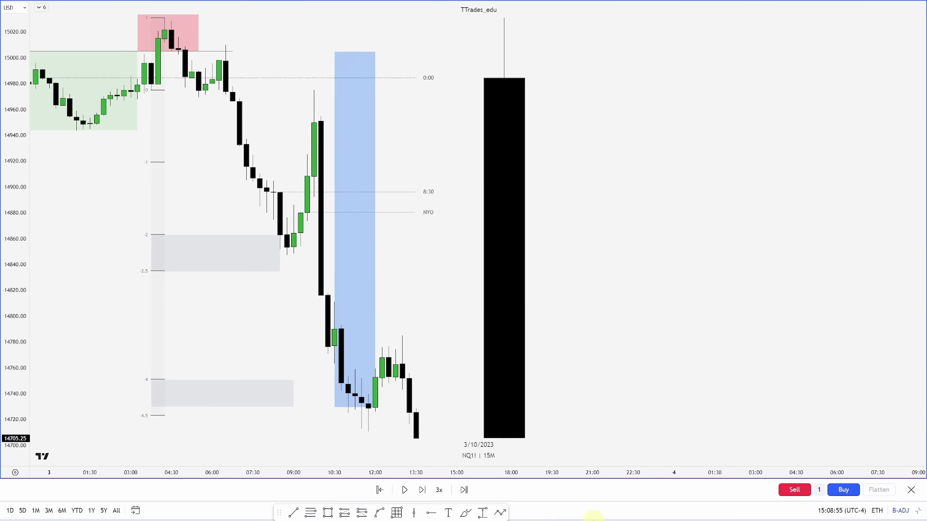
pyautogui.moveTo(544, 259); pyautogui.dragTo(594, 238)
pyautogui.moveTo(30, 192); pyautogui.dragTo(14, 291)
pyautogui.scroll(-2, 560, 239)
pyautogui.moveTo(666, 333); pyautogui.dragTo(586, 290)
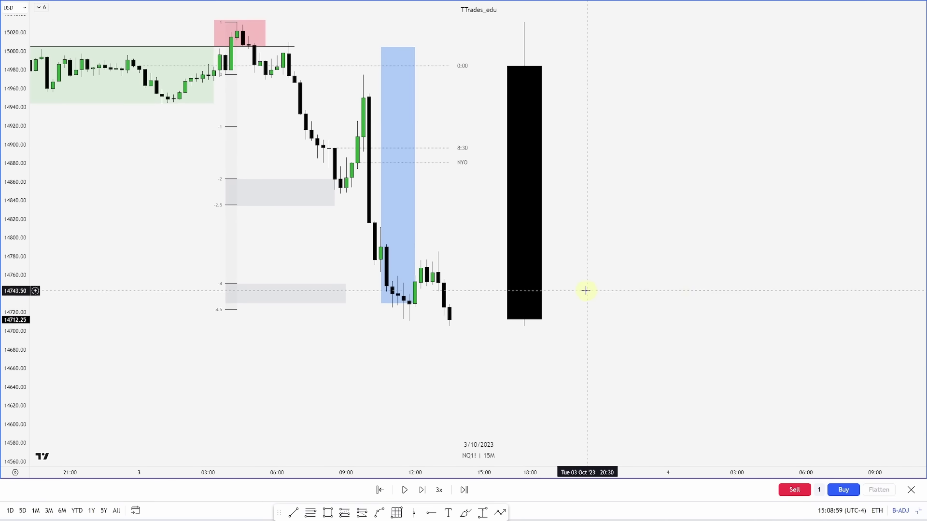
# - Advance the replay from the 13:30 candle to about the 23:15 candle of 3 October
pyautogui.hotkey('shift', 'Right')
pyautogui.hotkey('shift', 'Right')
pyautogui.hotkey('shift', 'Right')
pyautogui.hotkey('shift', 'Right')
pyautogui.hotkey('shift', 'Right')
pyautogui.hotkey('shift', 'Right')
pyautogui.hotkey('shift', 'Right')
pyautogui.hotkey('shift', 'Right')
pyautogui.hotkey('shift', 'Right')
pyautogui.hotkey('shift', 'Right')
pyautogui.hotkey('shift', 'Right')
pyautogui.hotkey('shift', 'Right')
pyautogui.hotkey('shift', 'Right')
pyautogui.hotkey('shift', 'Right')
pyautogui.hotkey('shift', 'Right')
pyautogui.hotkey('shift', 'Right')
pyautogui.hotkey('shift', 'Right')
pyautogui.hotkey('shift', 'Right')
pyautogui.hotkey('shift', 'Right')
pyautogui.hotkey('shift', 'Right')
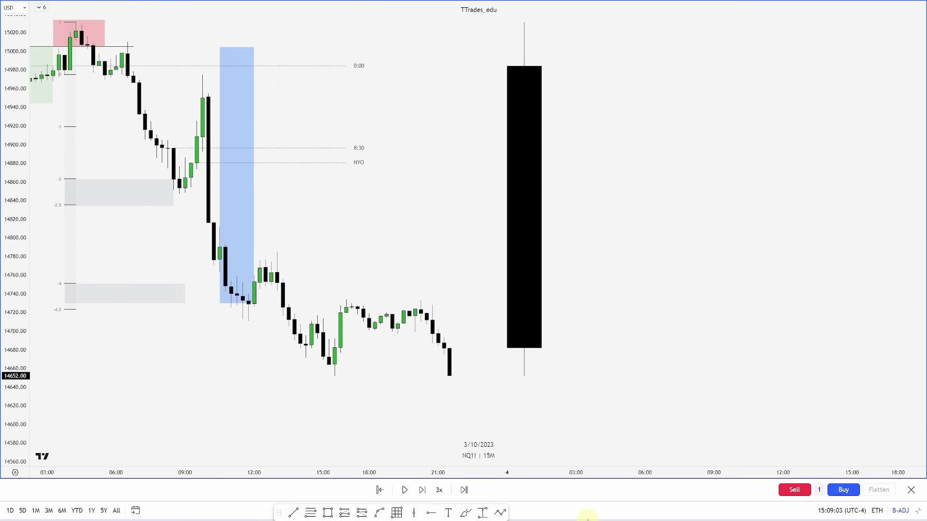
pyautogui.hotkey('shift', 'Right')
pyautogui.hotkey('shift', 'Right')
pyautogui.hotkey('shift', 'Right')
pyautogui.hotkey('shift', 'Right')
pyautogui.hotkey('shift', 'Right')
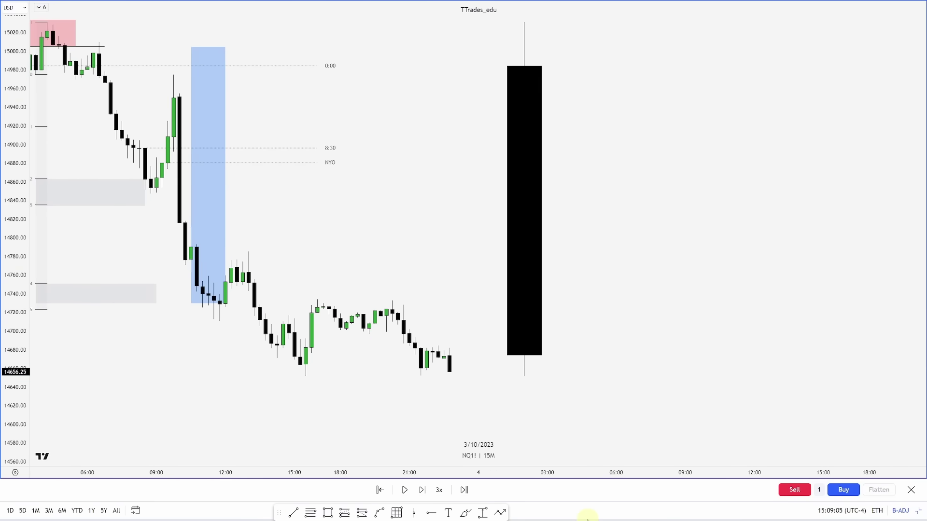
pyautogui.hotkey('shift', 'Right')
pyautogui.hotkey('shift', 'Right')
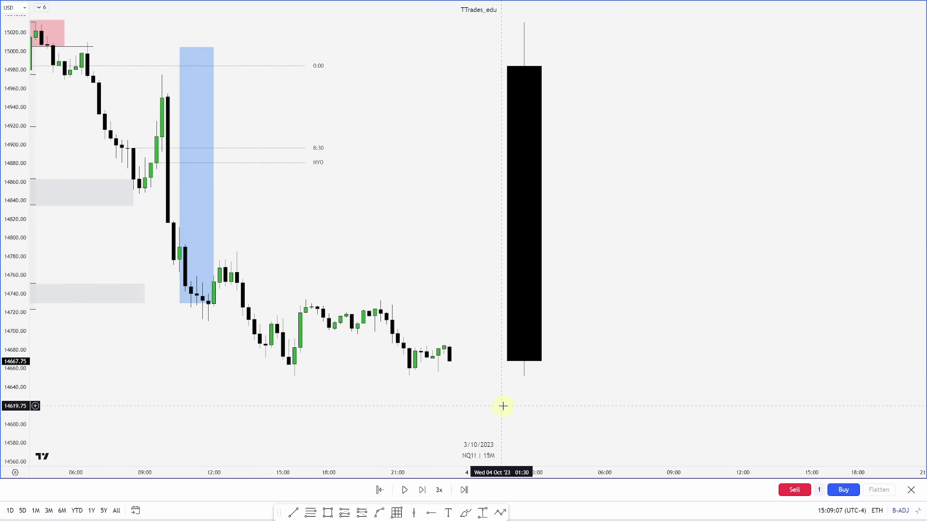
# - Delete the blue rectangle covering 10:30–12:00 on 3 October
pyautogui.moveTo(495, 403); pyautogui.dragTo(534, 402)
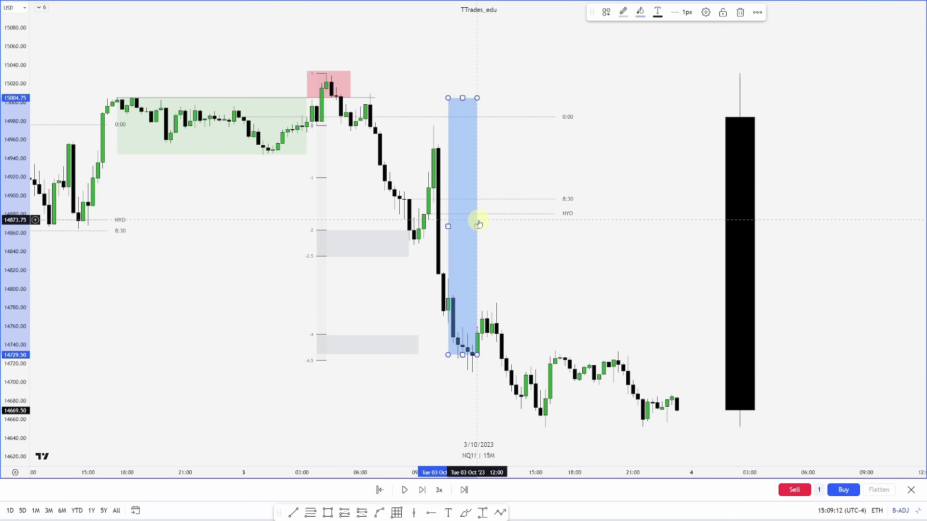
pyautogui.press('Delete')
pyautogui.click(189, 98)
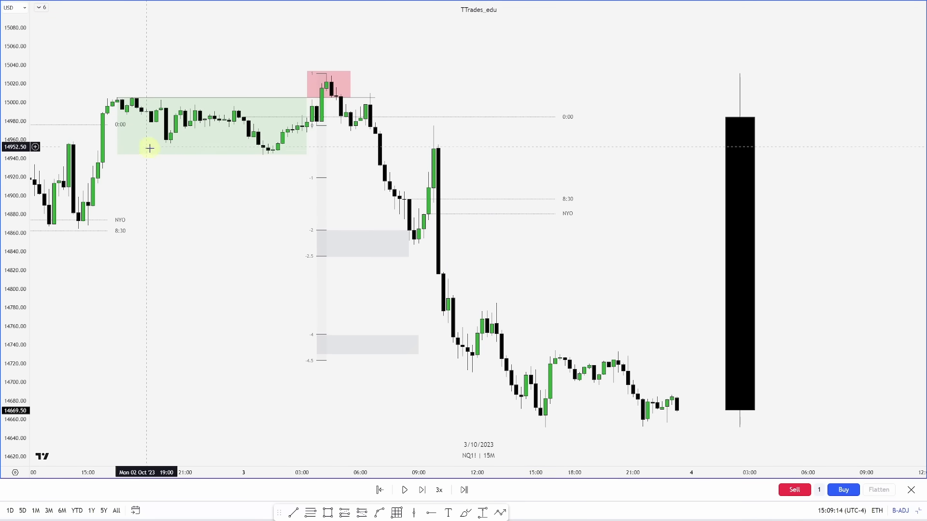